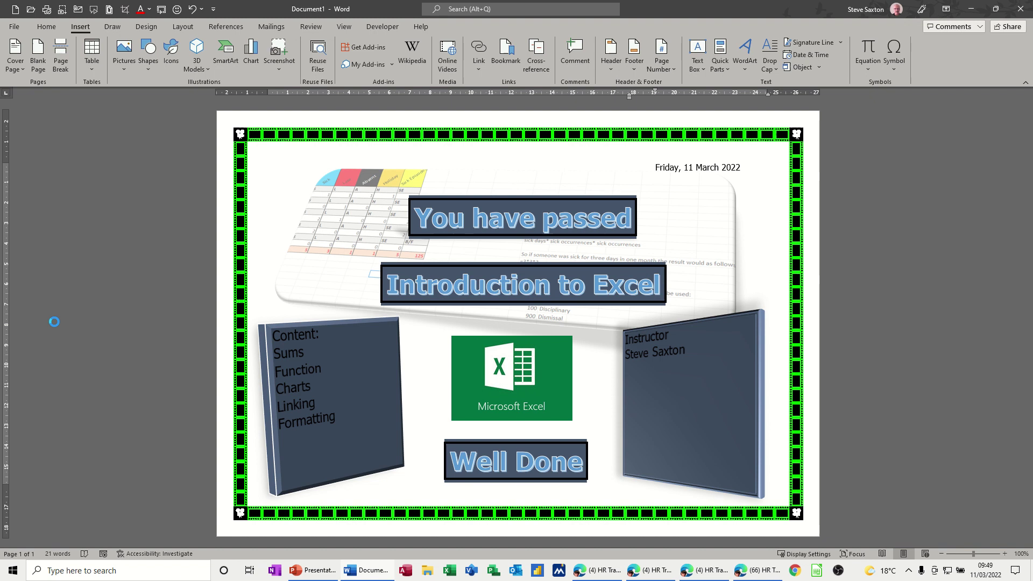
- Create a new blank document in landscape orientation
key("ctrl+n")
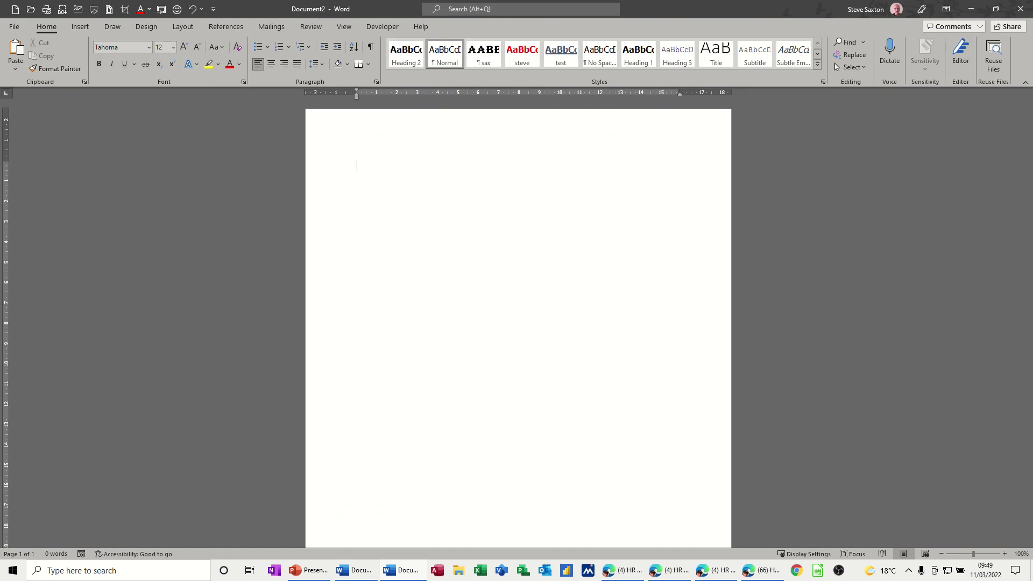
left_click(186, 27)
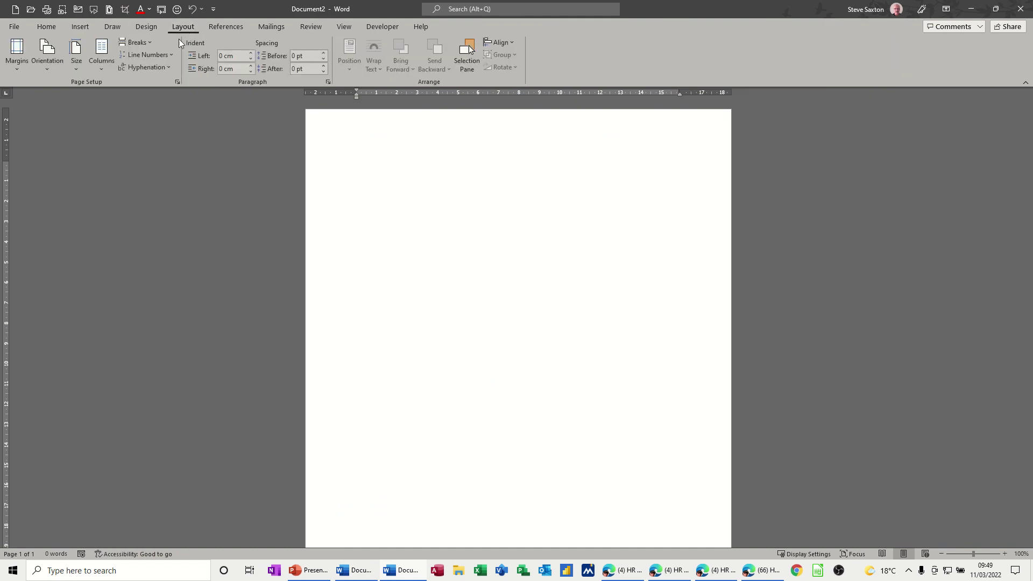
left_click(53, 72)
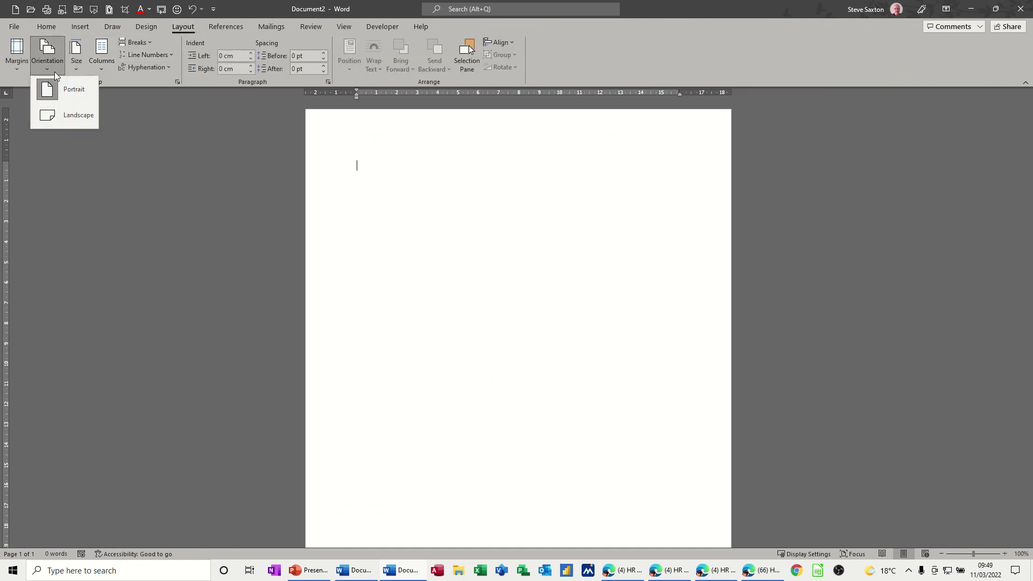
left_click(59, 117)
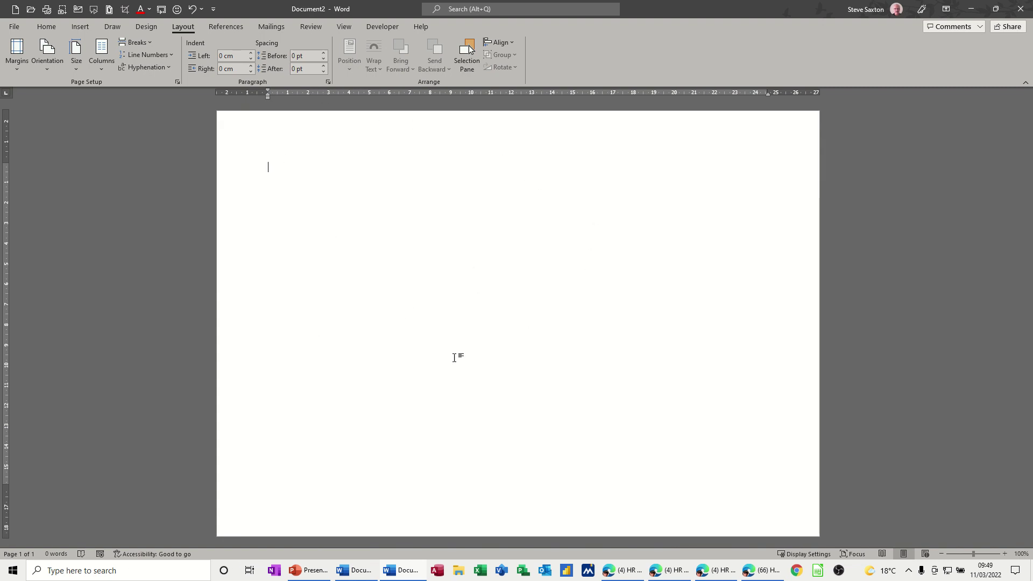
- Choose a 16 pt flower art page border for the whole document
left_click(47, 26)
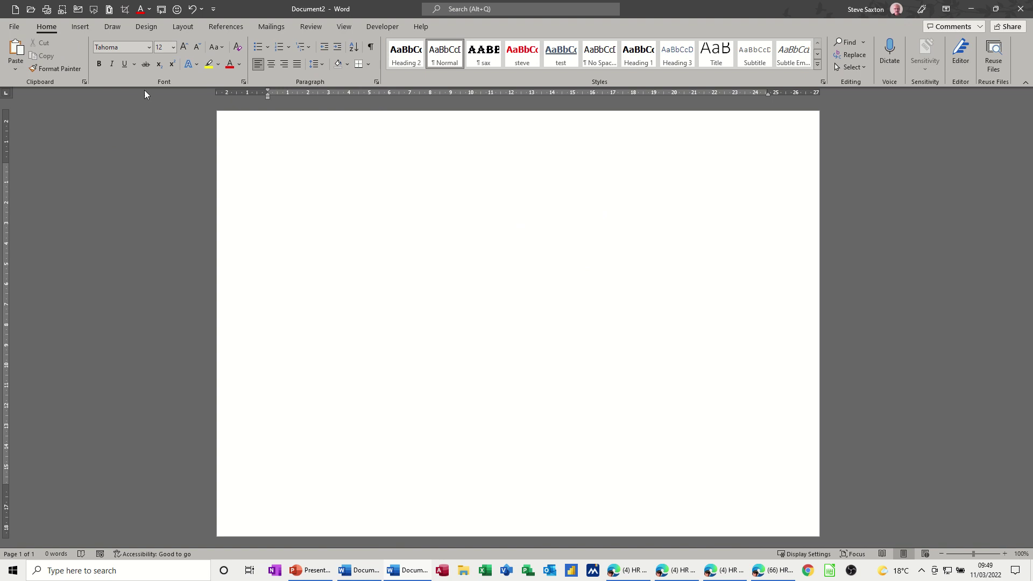
left_click(366, 66)
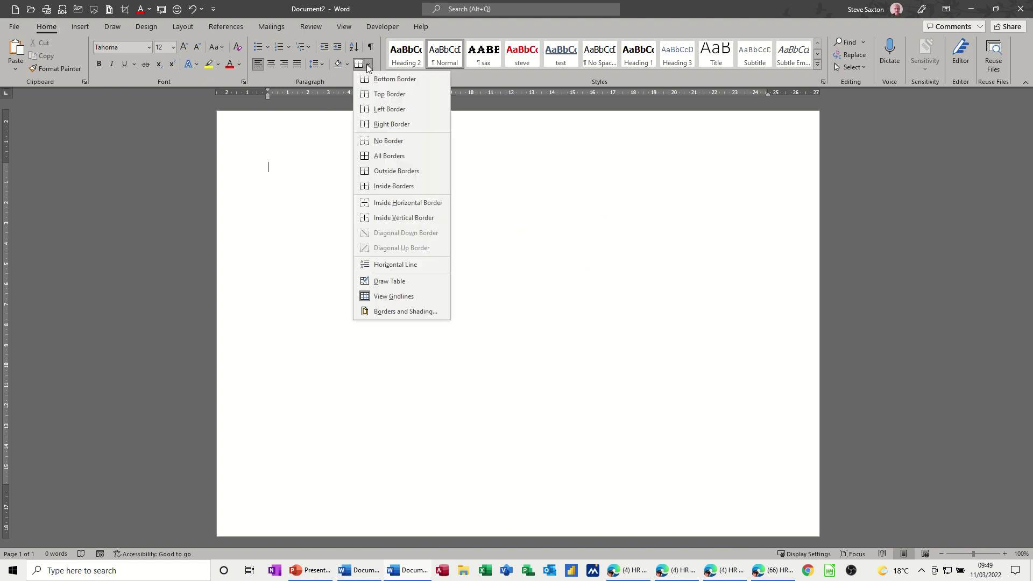
left_click(383, 314)
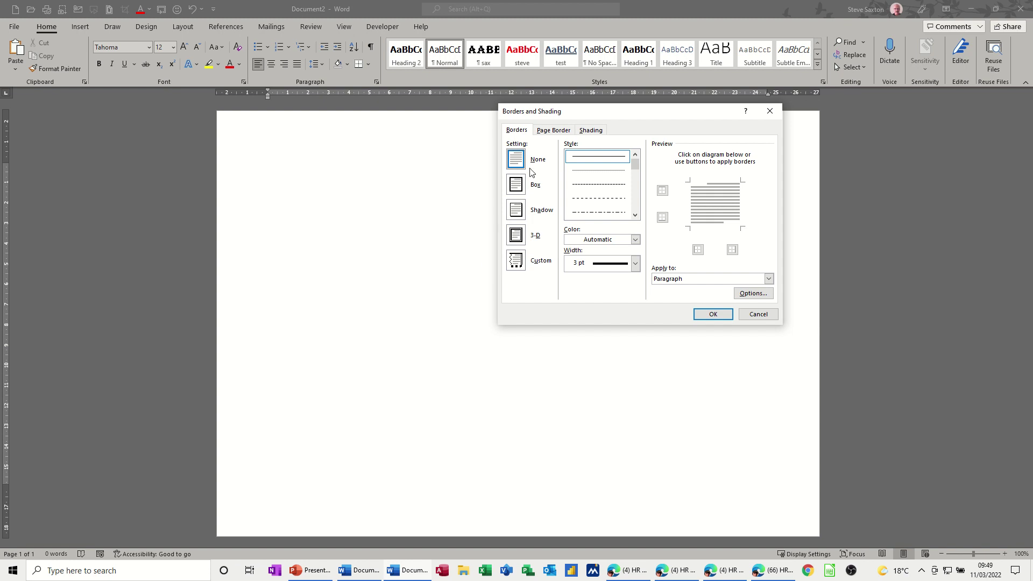
left_click(547, 132)
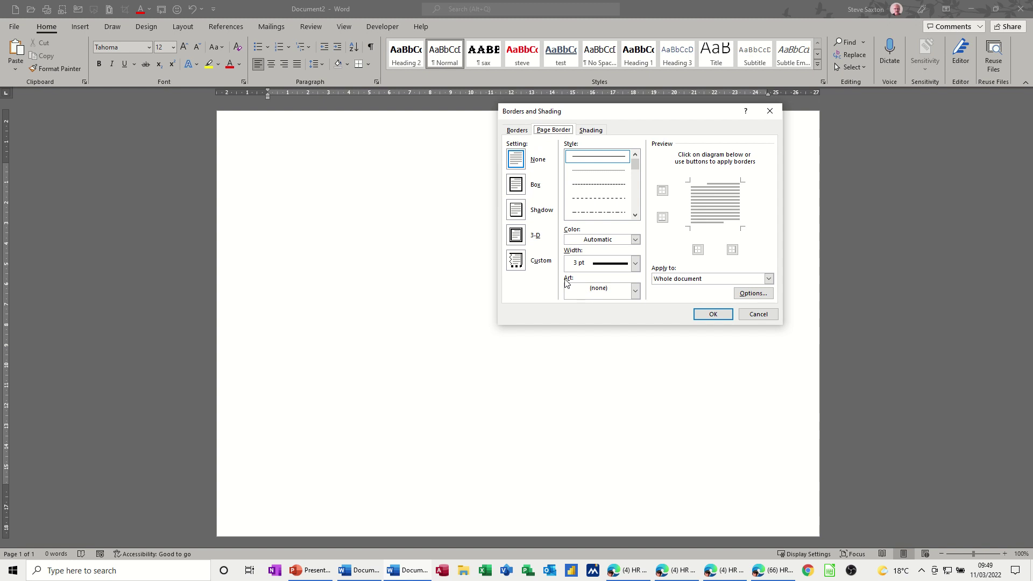
left_click(635, 291)
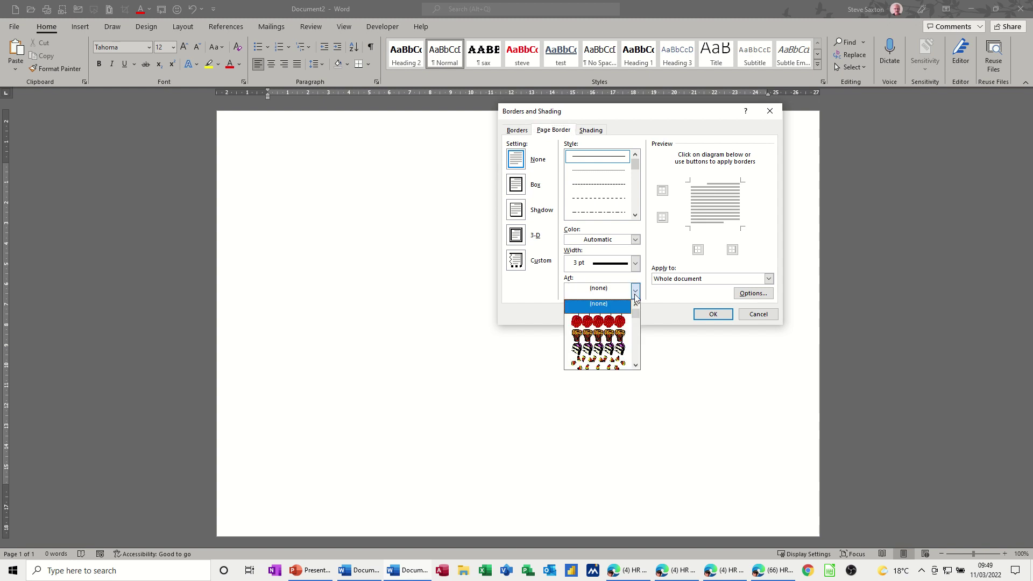
left_click(635, 365)
left_click_drag(636, 365, 635, 365)
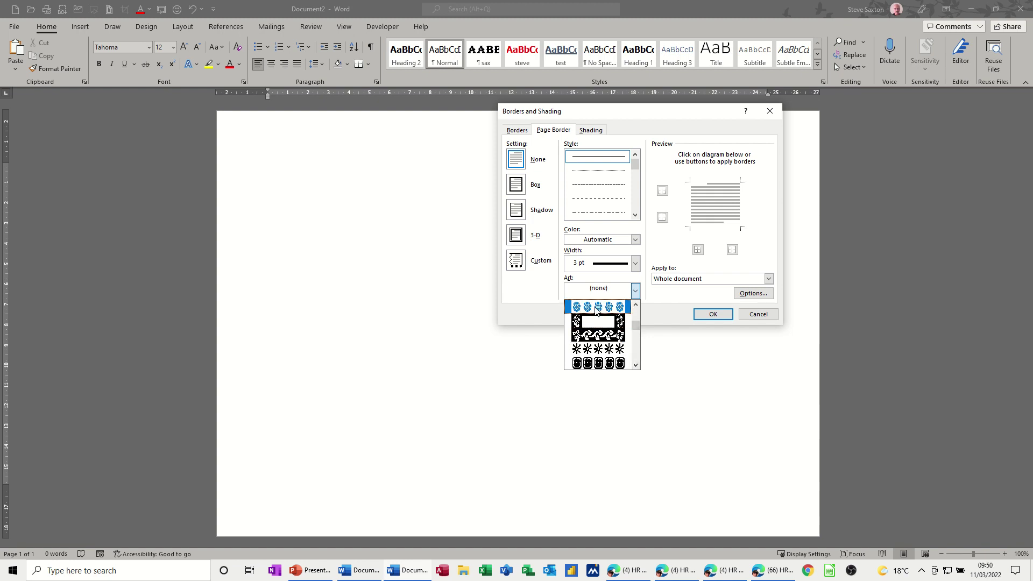
left_click(599, 308)
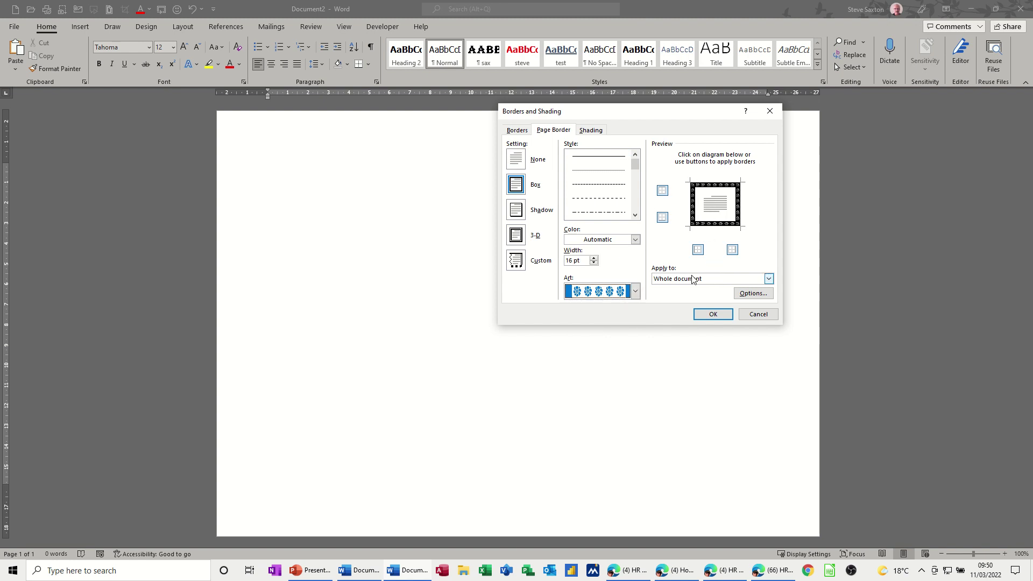
- Set the art border's margins to measure from Edge of page and apply the border
left_click(753, 293)
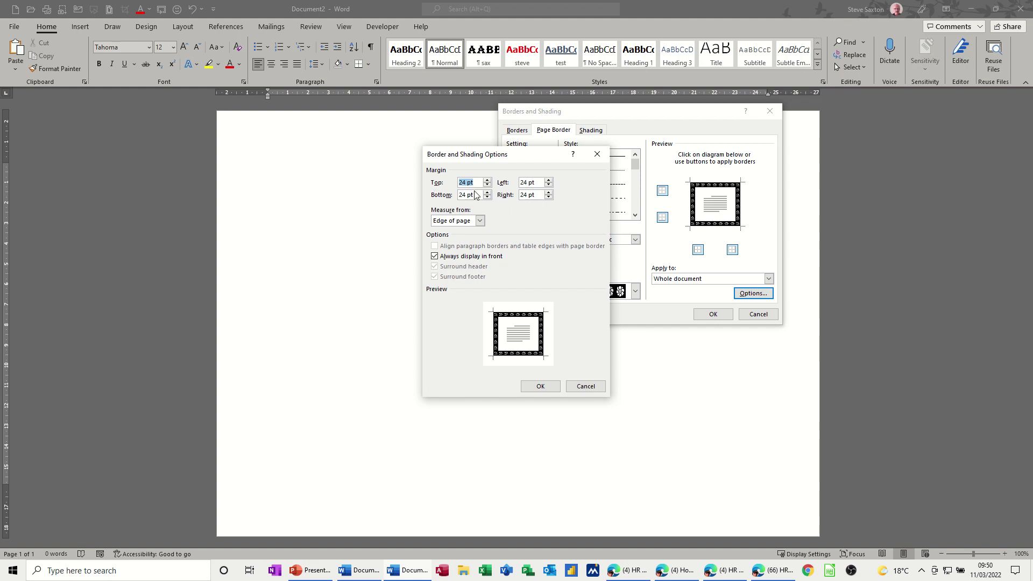
left_click(479, 222)
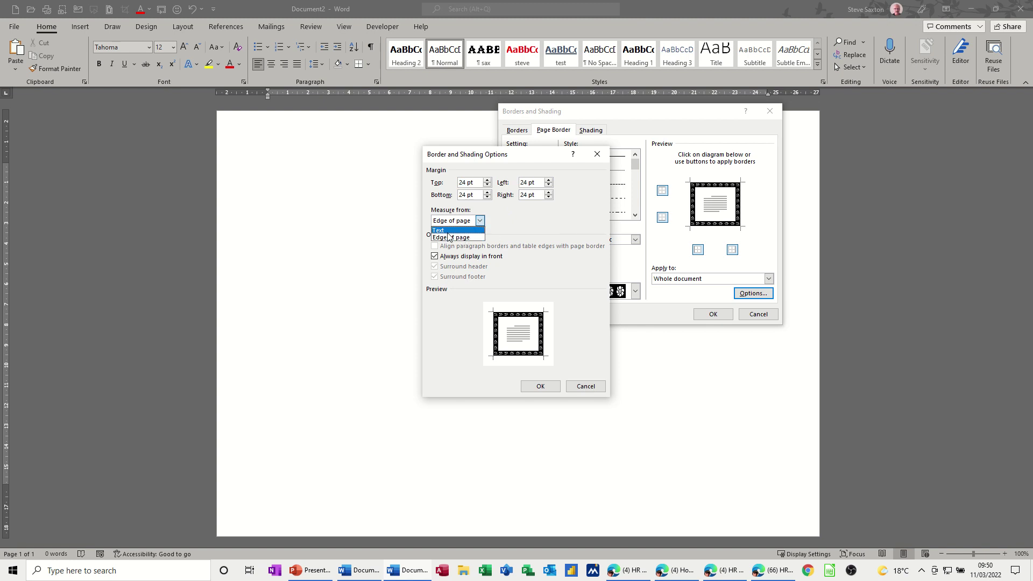
left_click(449, 235)
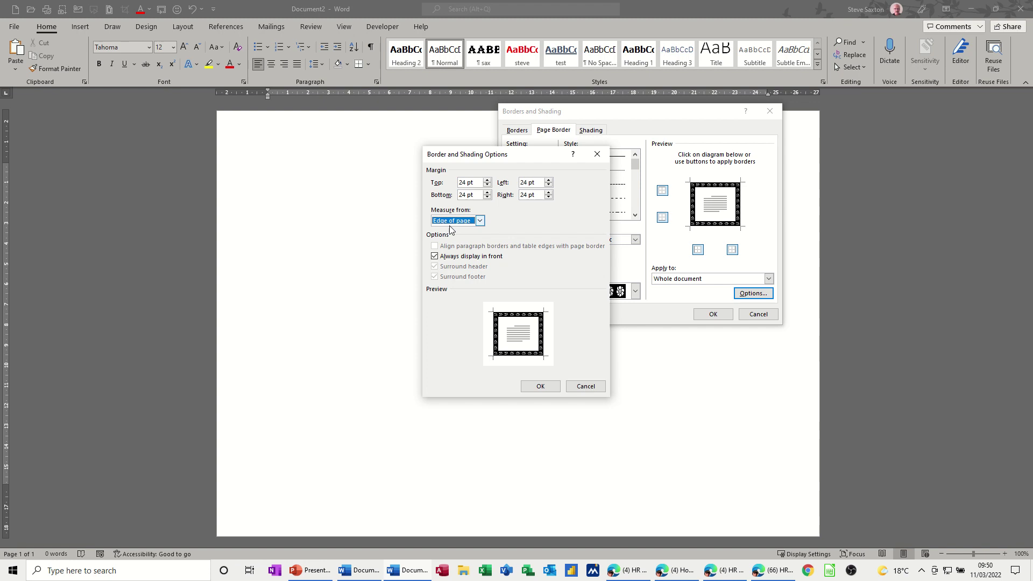
left_click(541, 388)
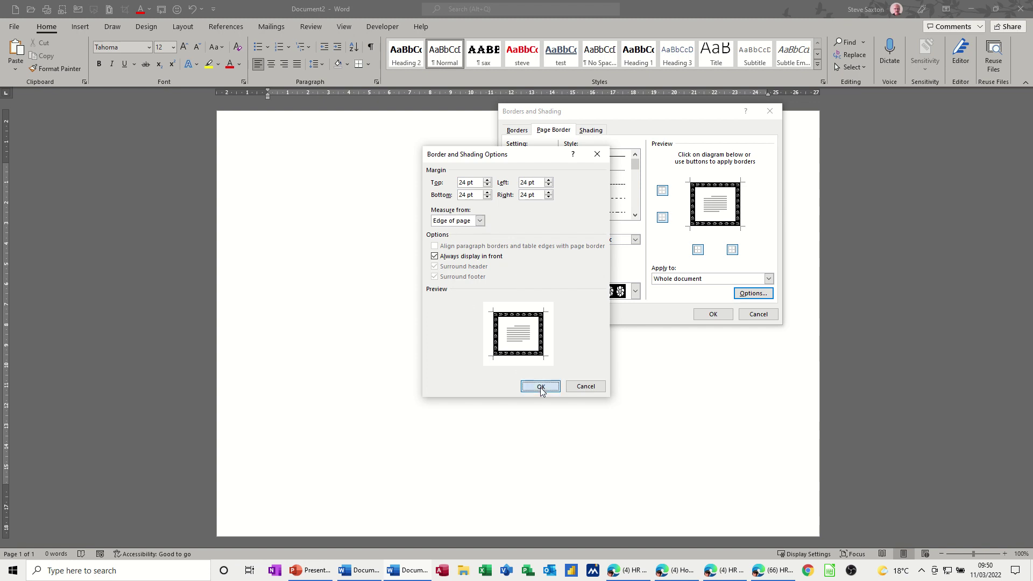
left_click(708, 315)
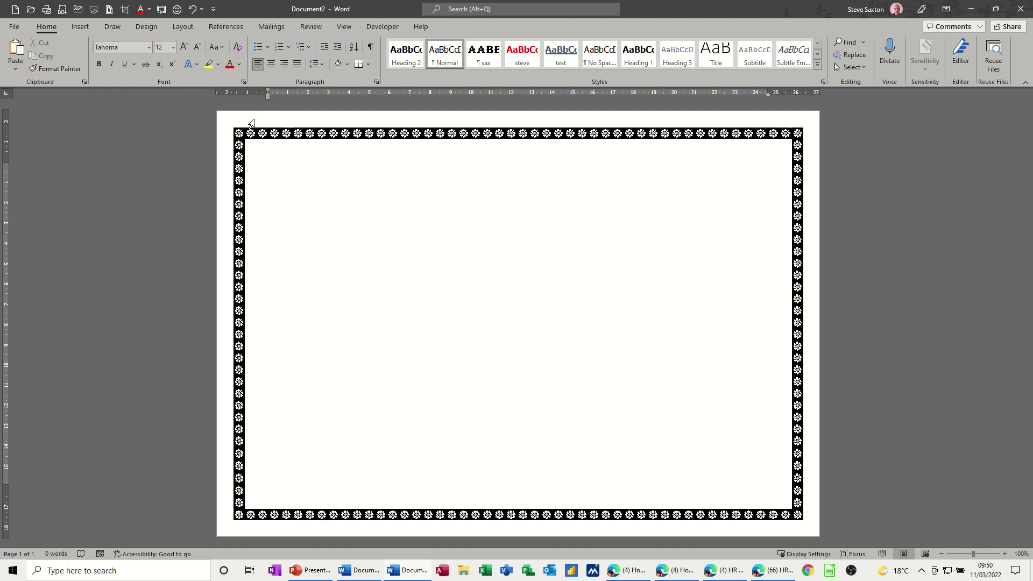
- Insert the picture word form.png from this computer into the page header
double_click(255, 123)
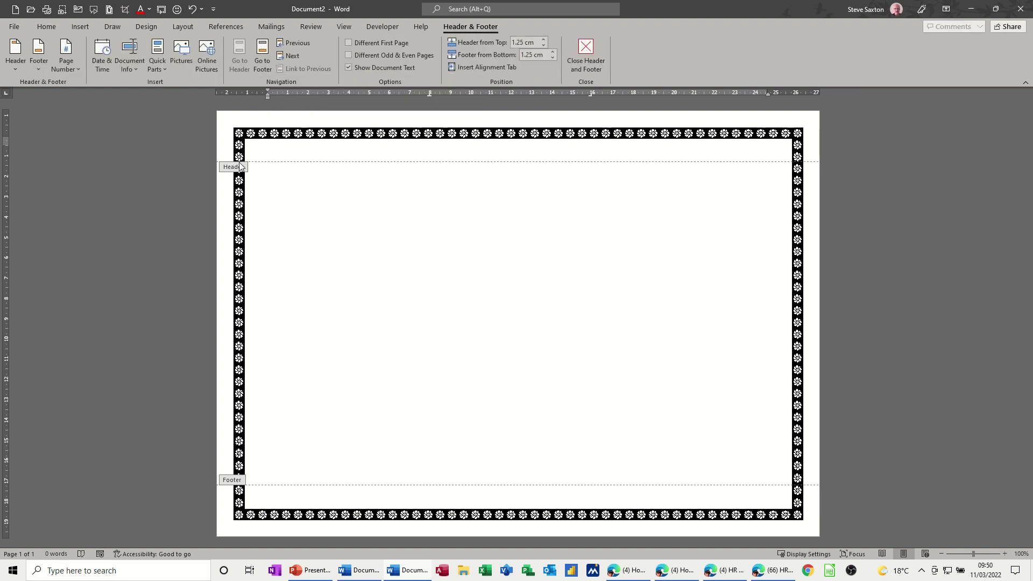
left_click(80, 28)
left_click(124, 72)
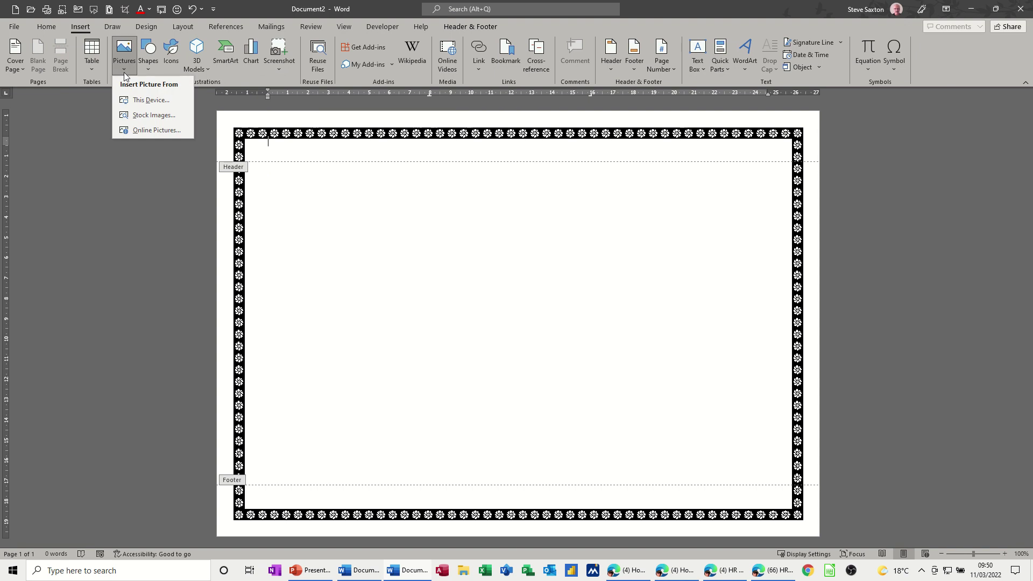
left_click(131, 99)
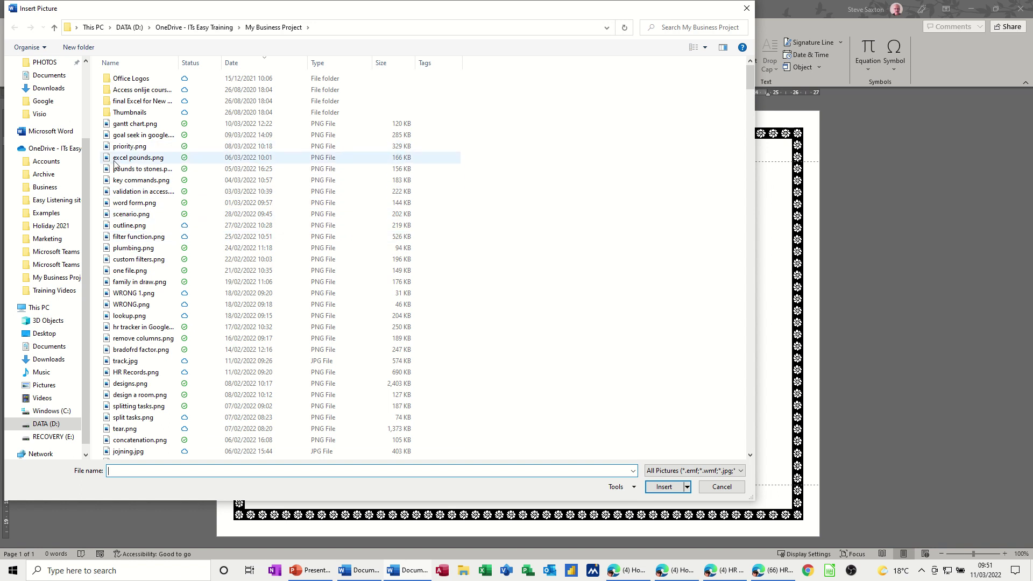
double_click(124, 204)
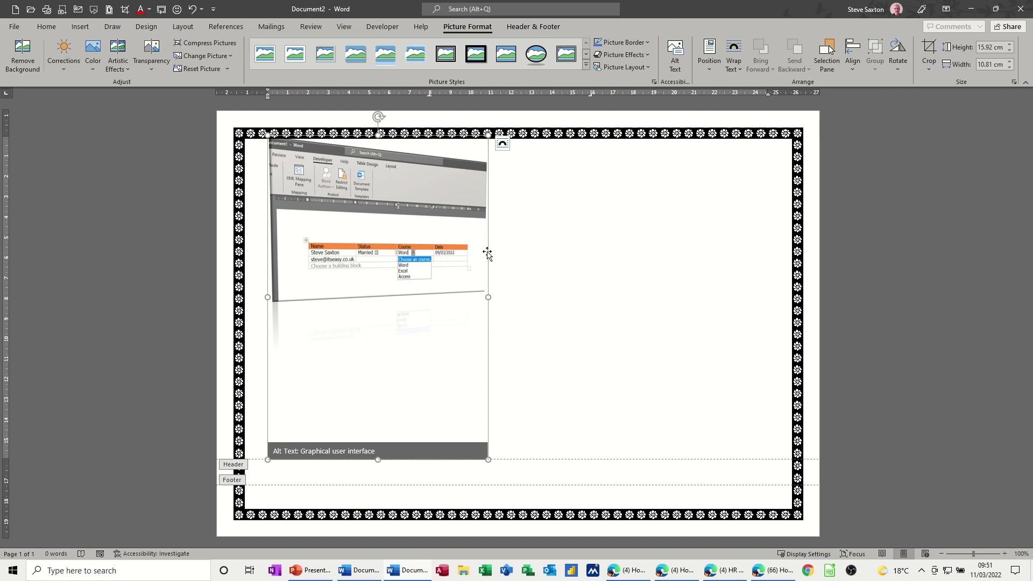
- Set the header picture Behind Text and enlarge it to 35.19 × 23.89 cm inside the border
left_click(503, 145)
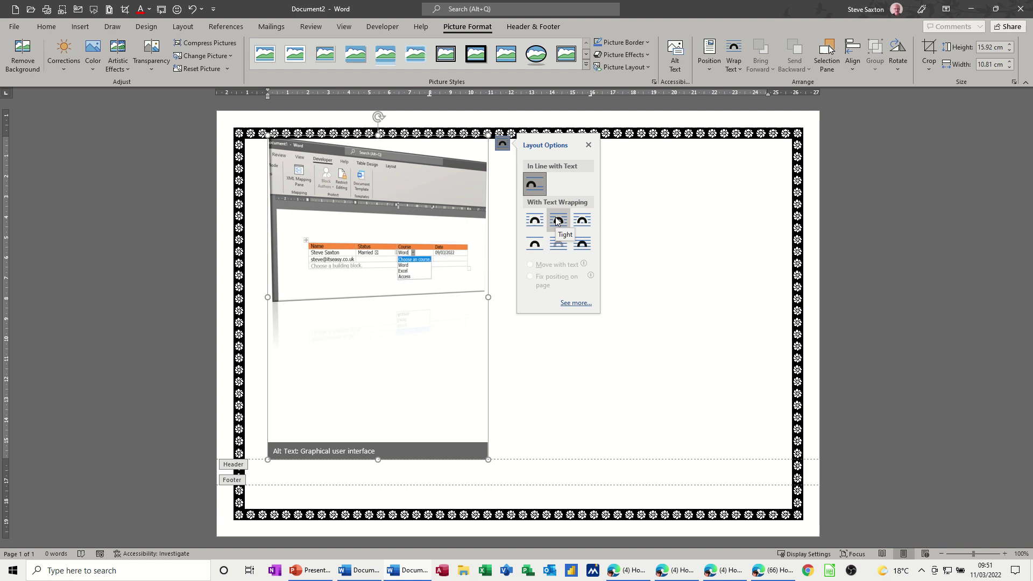
left_click(558, 249)
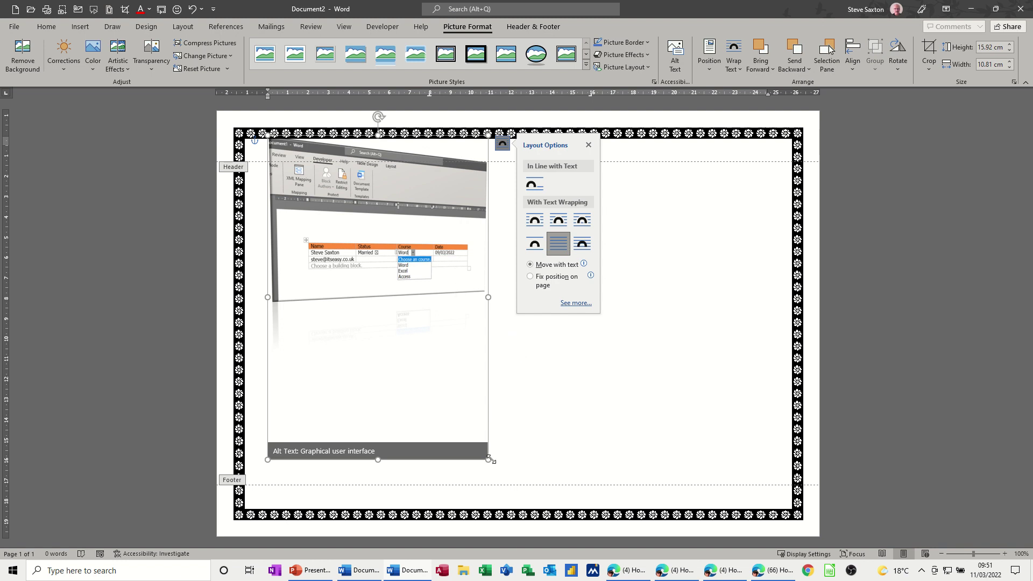
left_click_drag(491, 459, 757, 578)
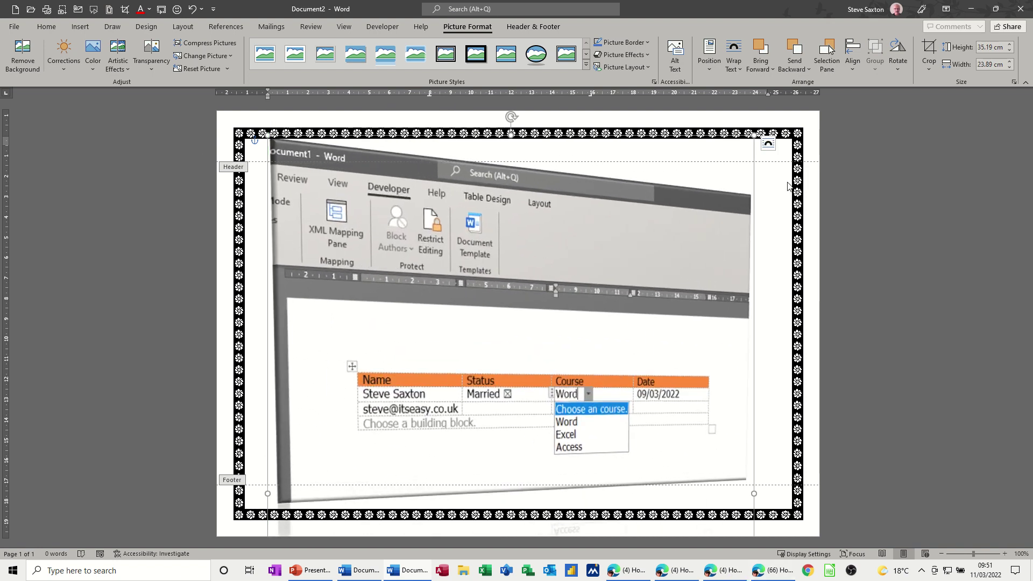
left_click_drag(555, 238, 571, 239)
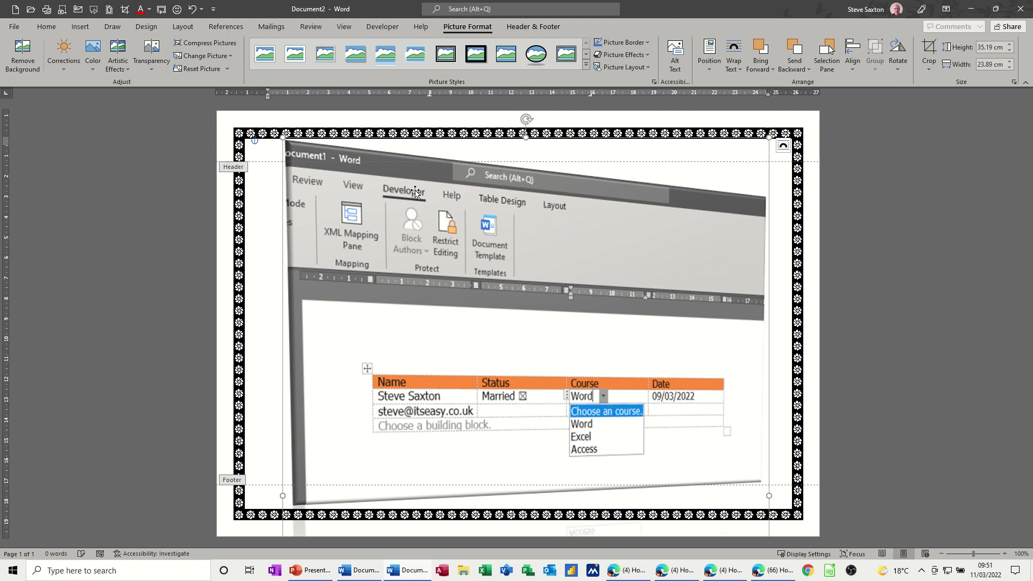
double_click(223, 257)
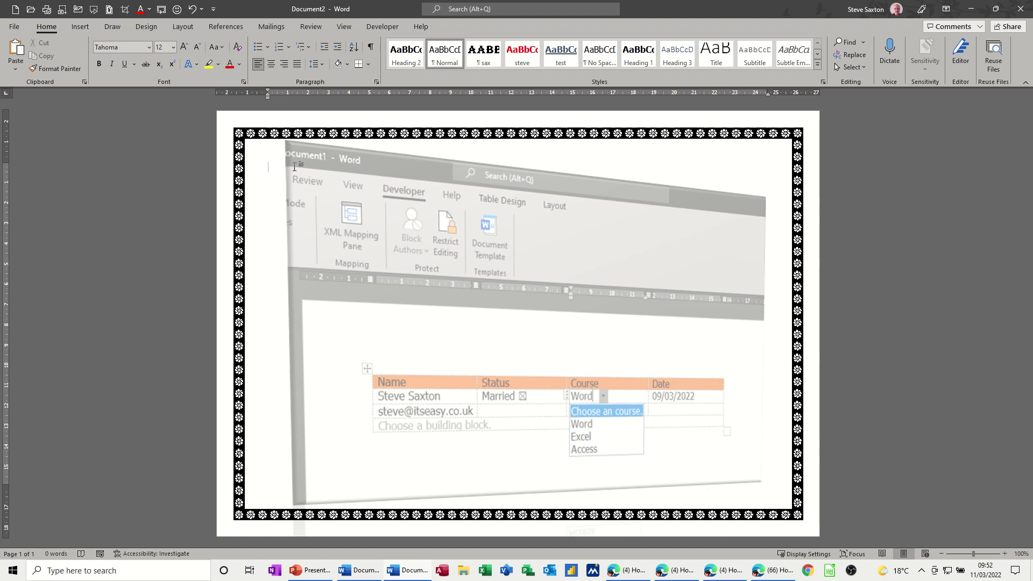
- Insert the date in long format, Friday, 11 March 2022
left_click(80, 26)
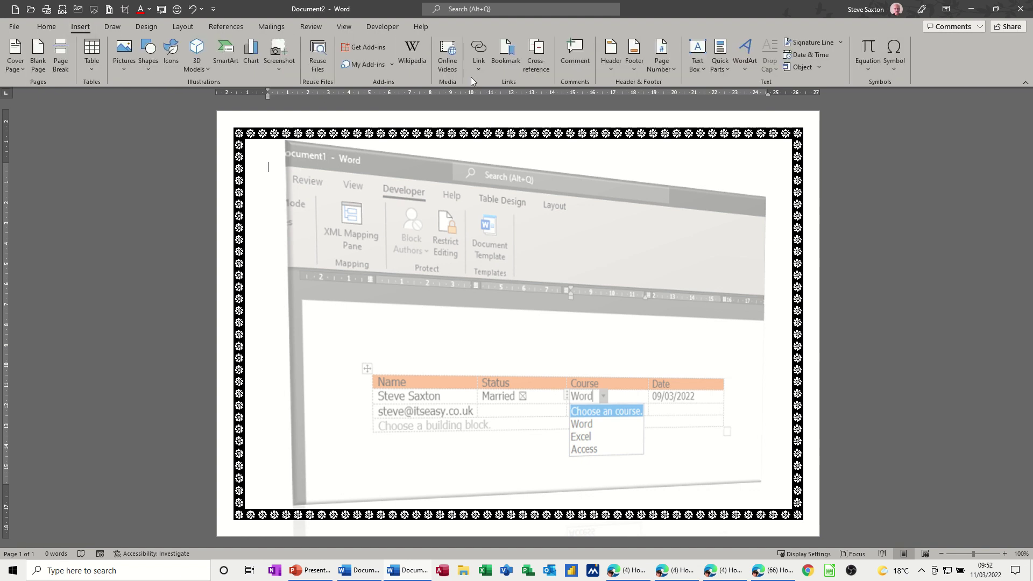
left_click(800, 55)
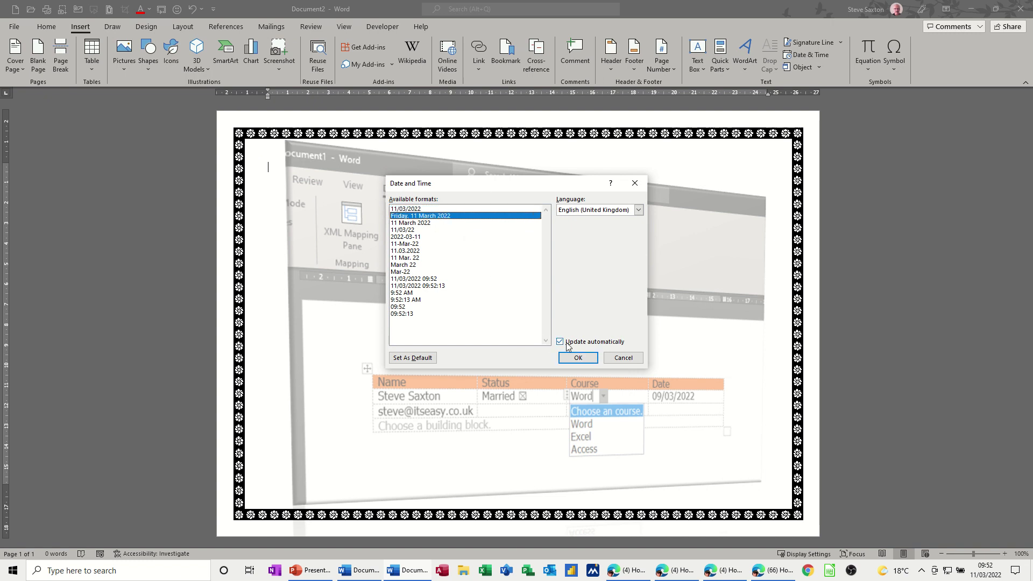
left_click(579, 359)
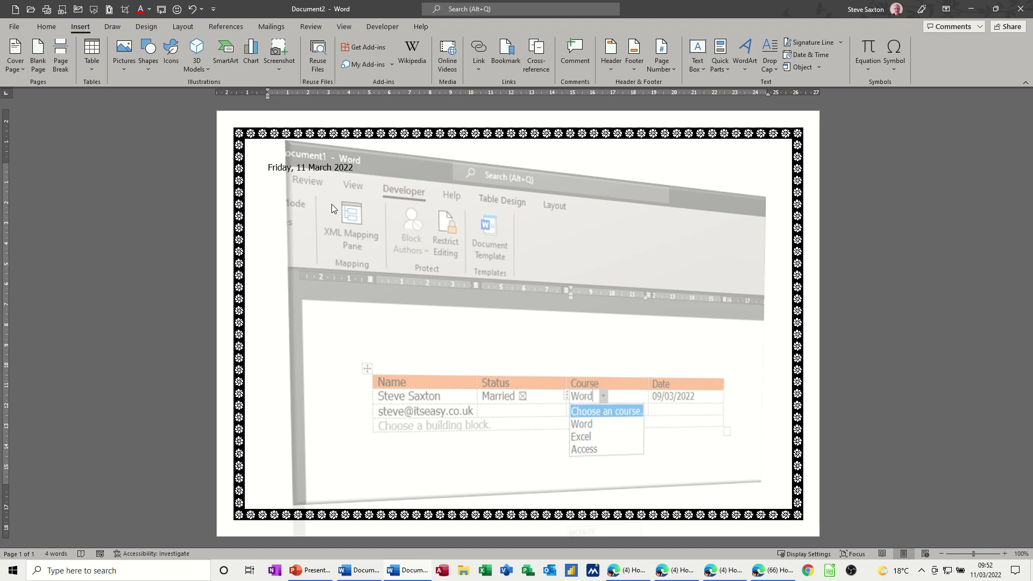
left_click(265, 168)
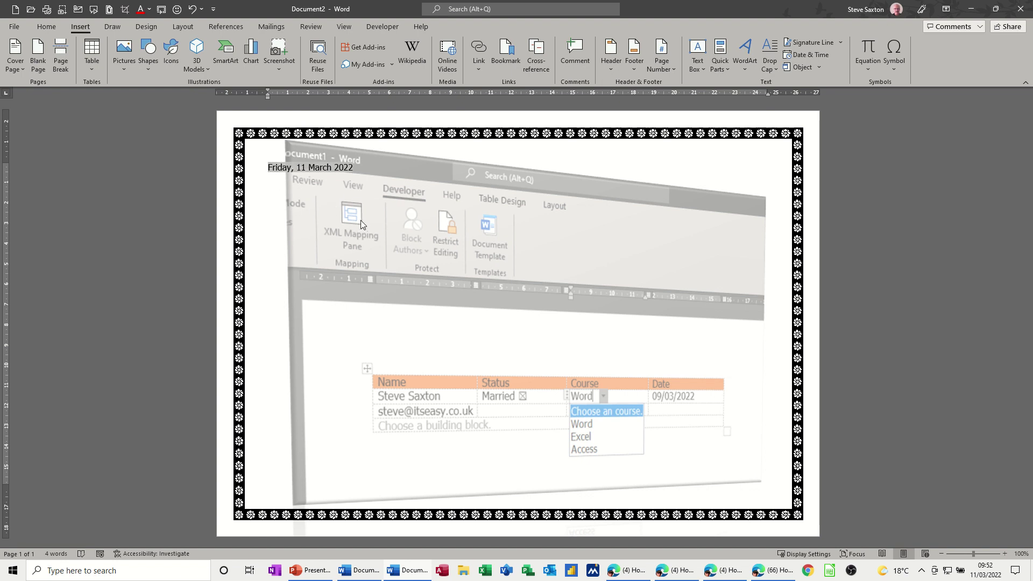
- Push the date to the right margin with tabs, keeping it on one line
key("Tab")
key("Tab")
key("Tab")
key("Tab")
key("Tab")
key("Tab")
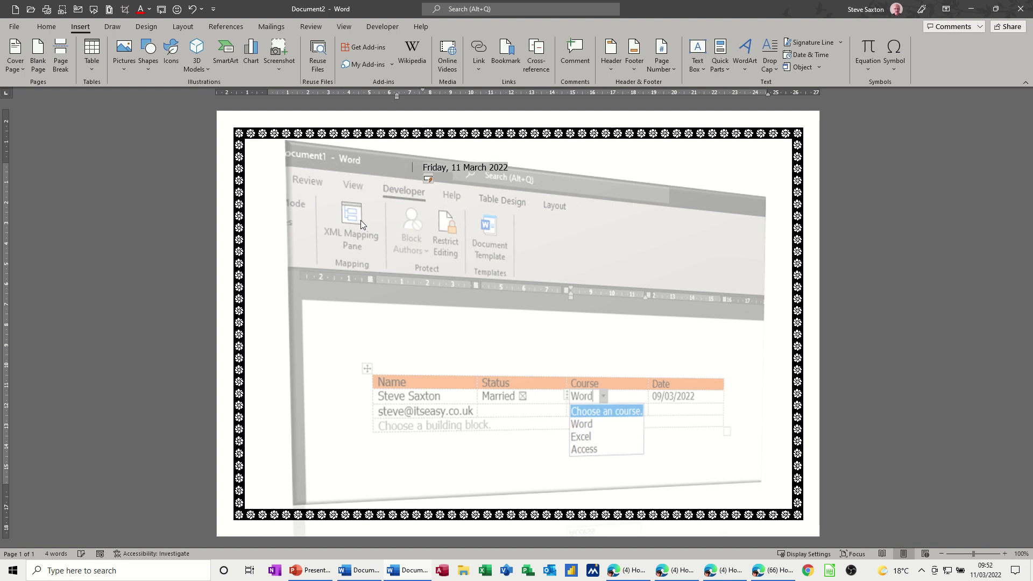
key("Tab")
key("Tab")
key("Tab")
key("Tab")
key("Tab")
key("Tab")
key("Tab")
key("Tab")
key("Tab")
key("Tab")
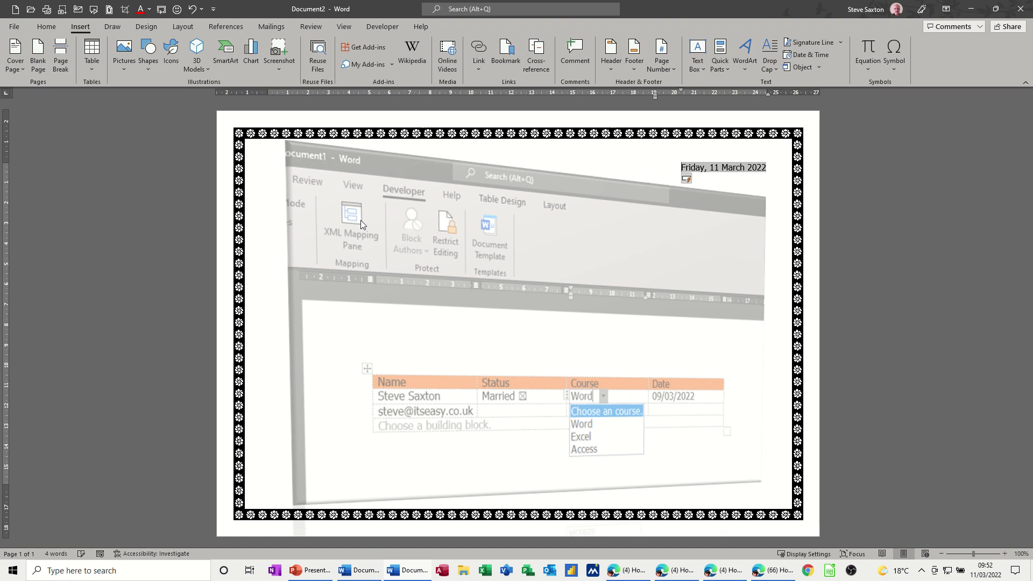
key("Tab")
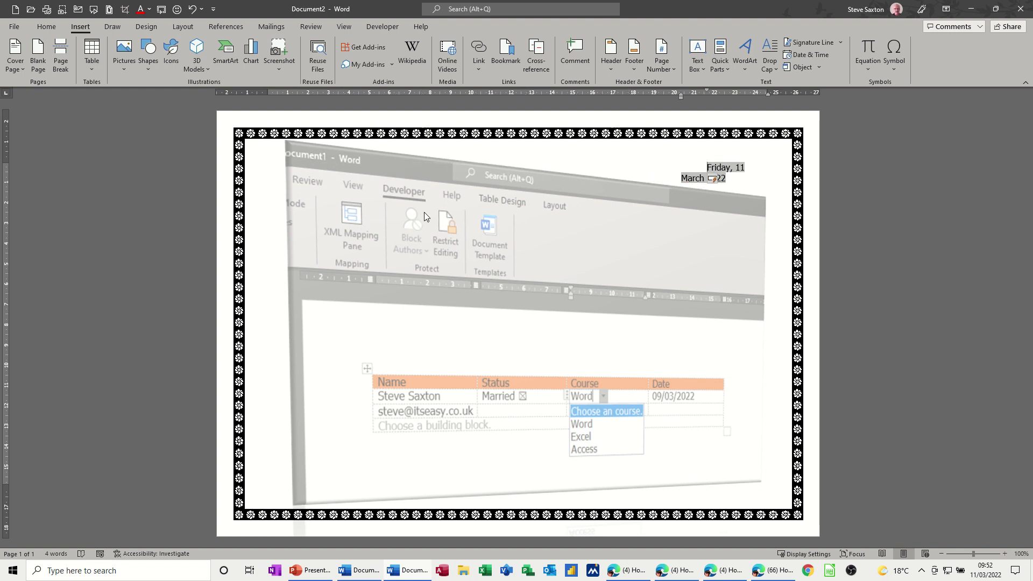
key("BackSpace")
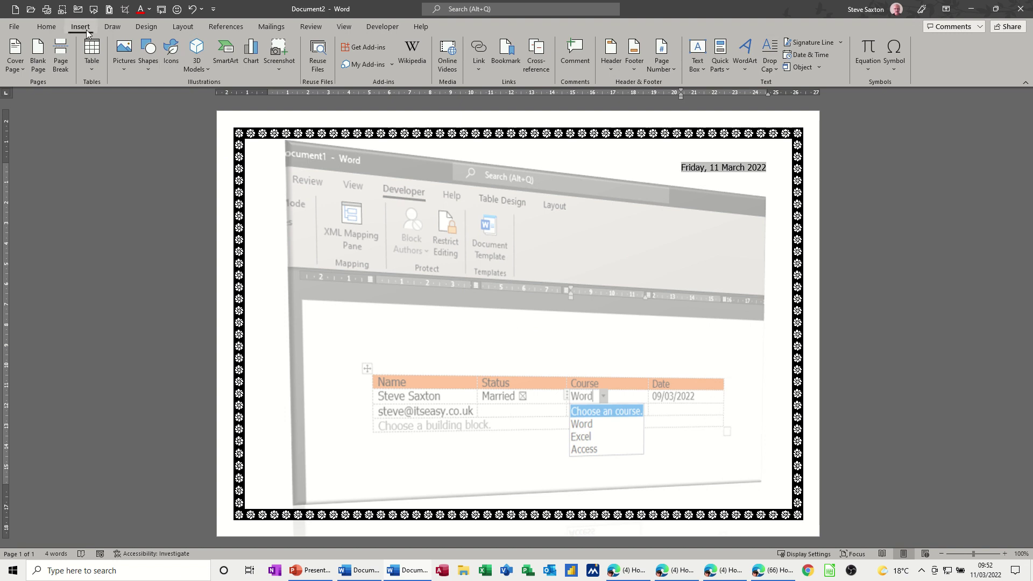
- Undo a trial 'You have passed' WordArt and reopen the WordArt style gallery
left_click(744, 52)
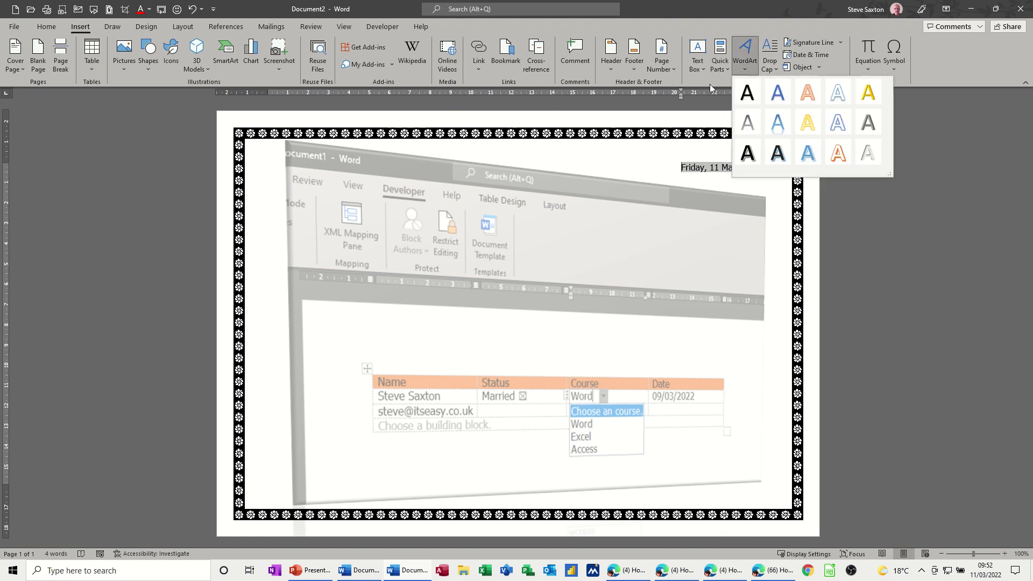
left_click(807, 154)
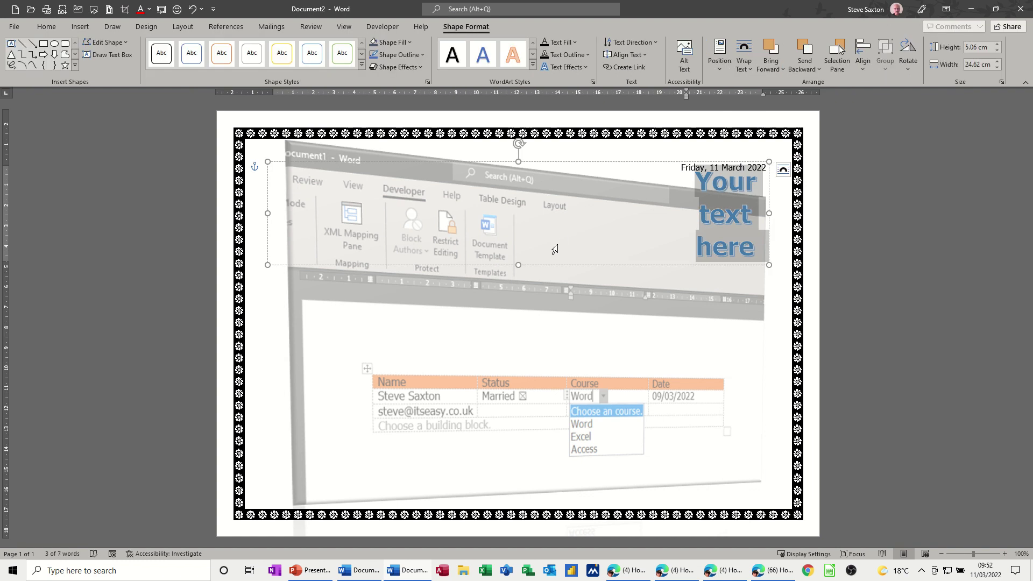
type("You have")
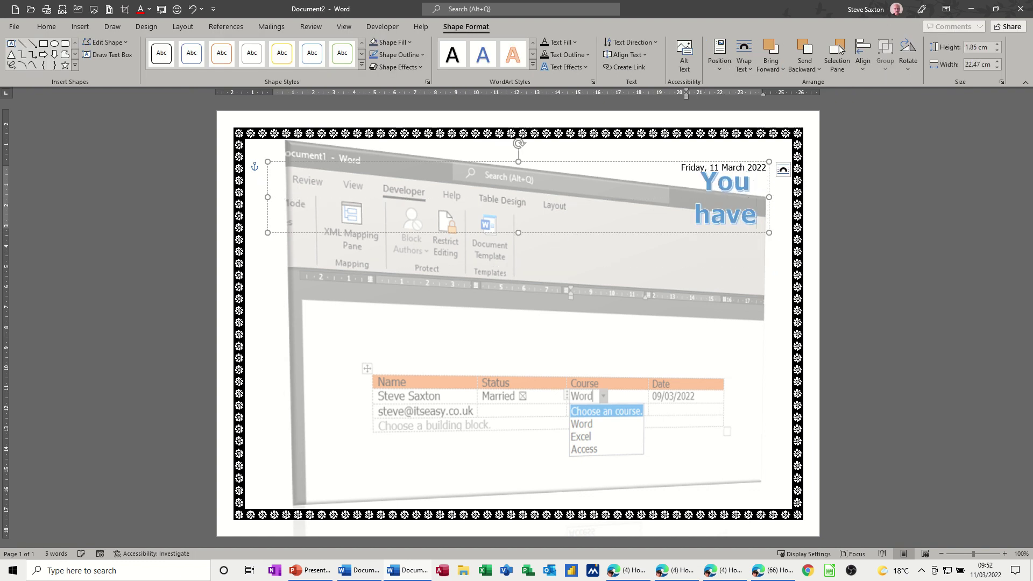
type(" passed")
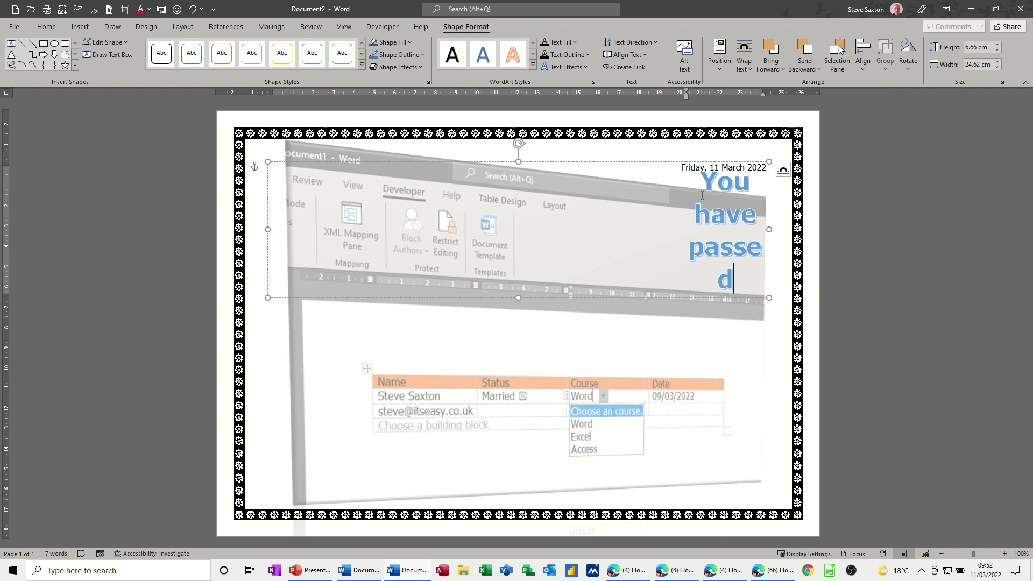
key("ctrl+z")
key("ctrl+z")
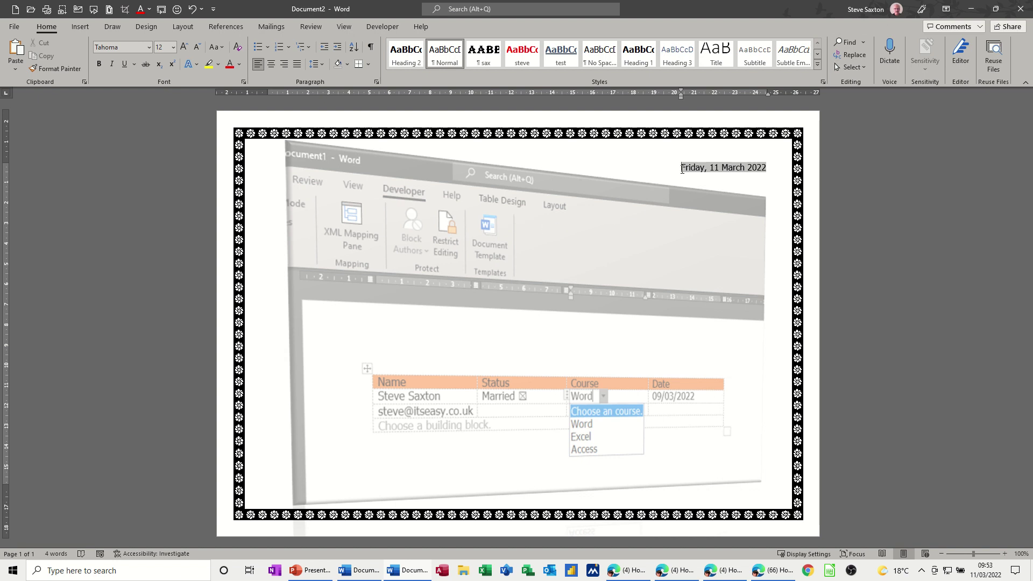
left_click(507, 302)
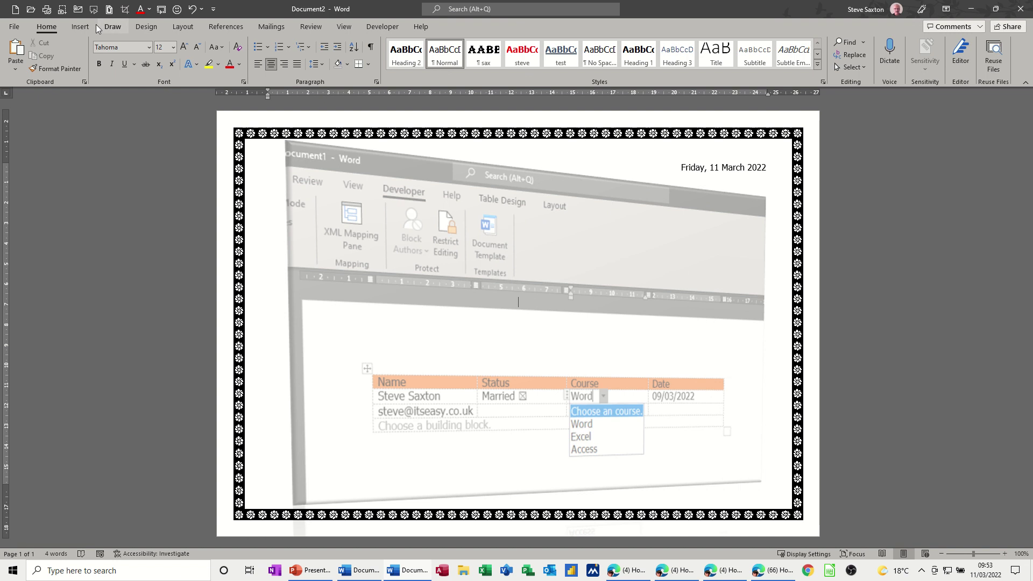
left_click(80, 27)
left_click(747, 52)
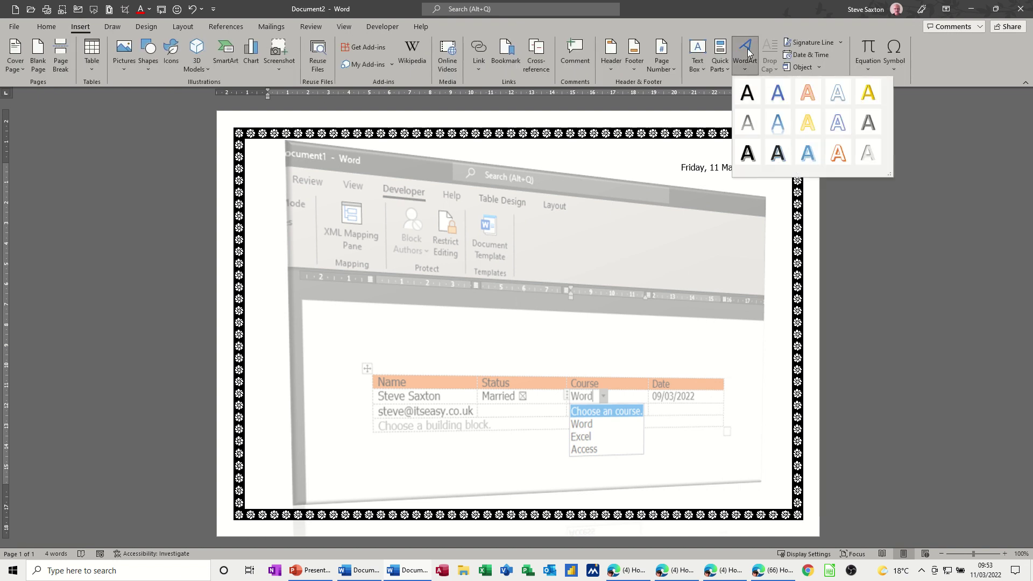
- Insert blue outlined WordArt reading 'You have passed' near the top of the page
left_click(808, 154)
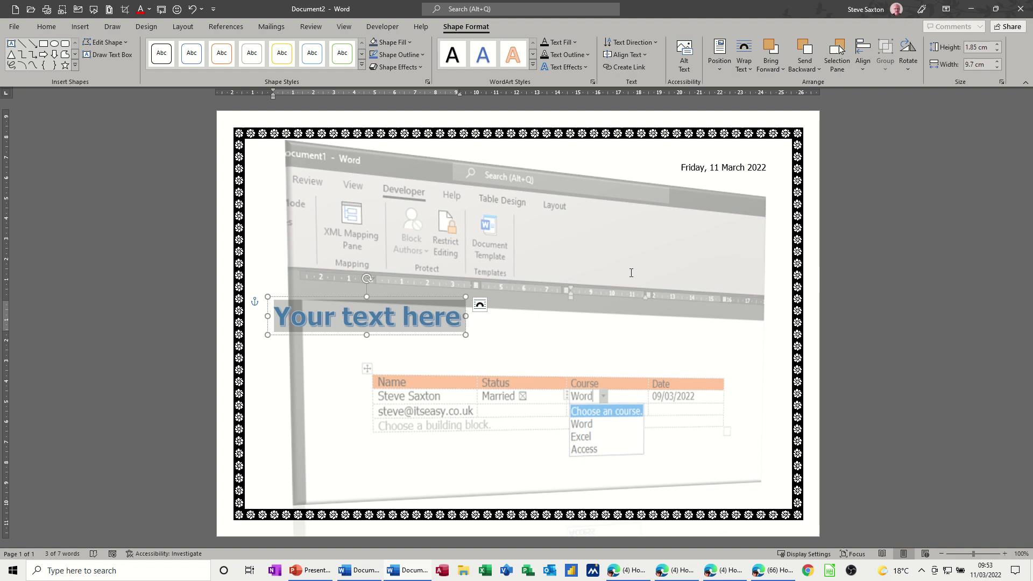
type("You")
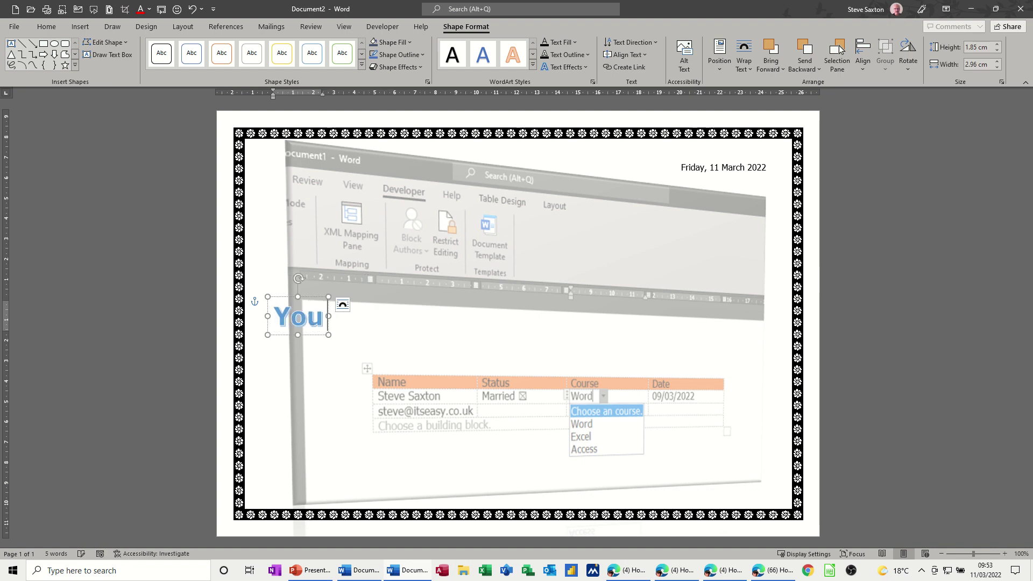
type(" have pas")
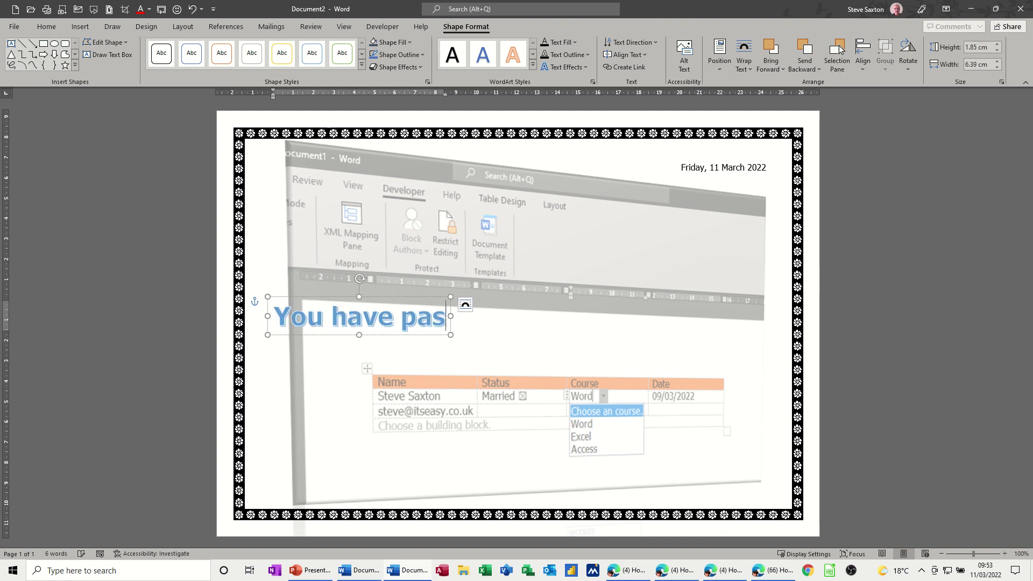
type("sed")
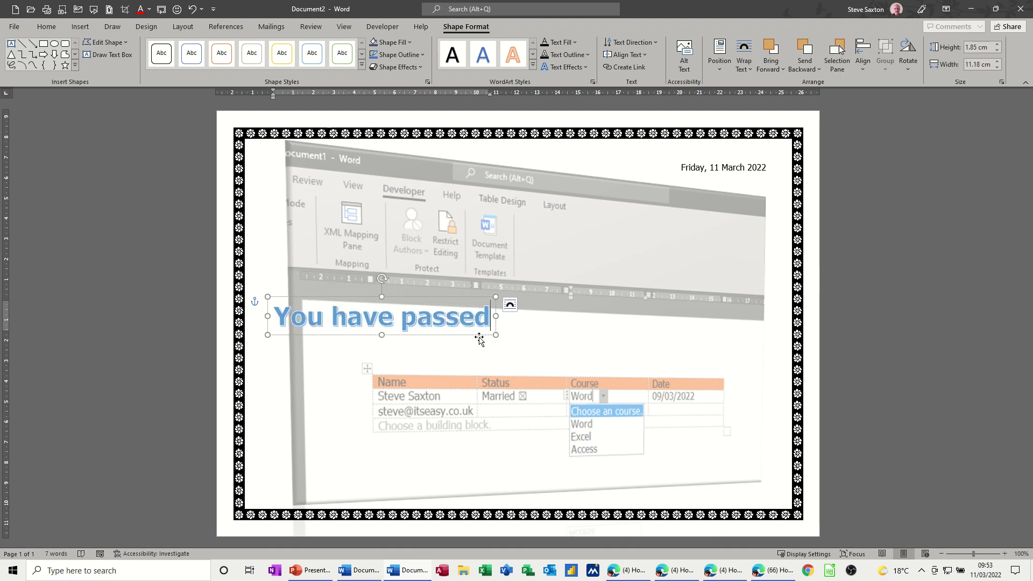
left_click_drag(479, 323, 613, 261)
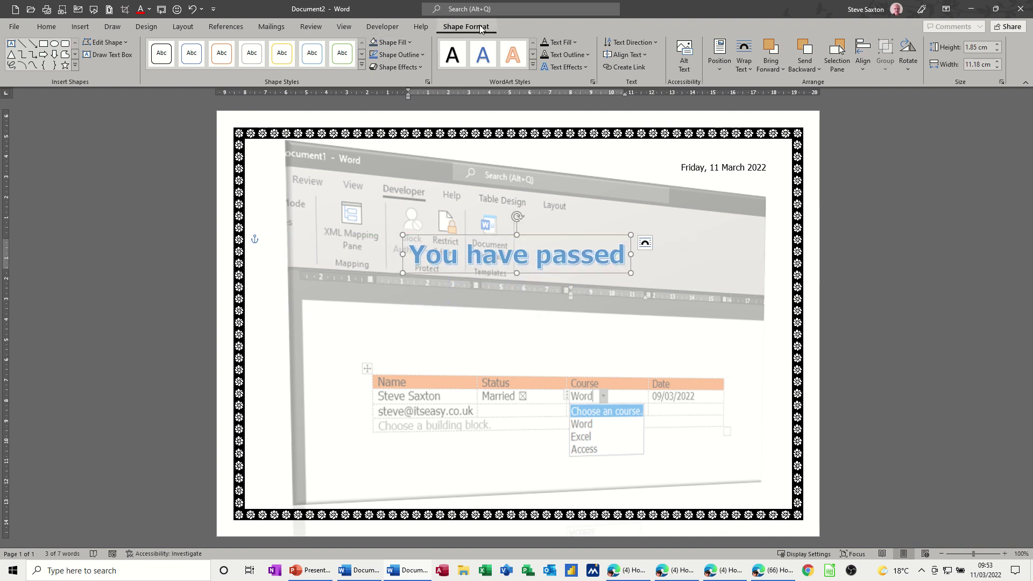
- Fill the title dark blue-grey, add a perspective shadow, and nudge it into place
left_click(386, 45)
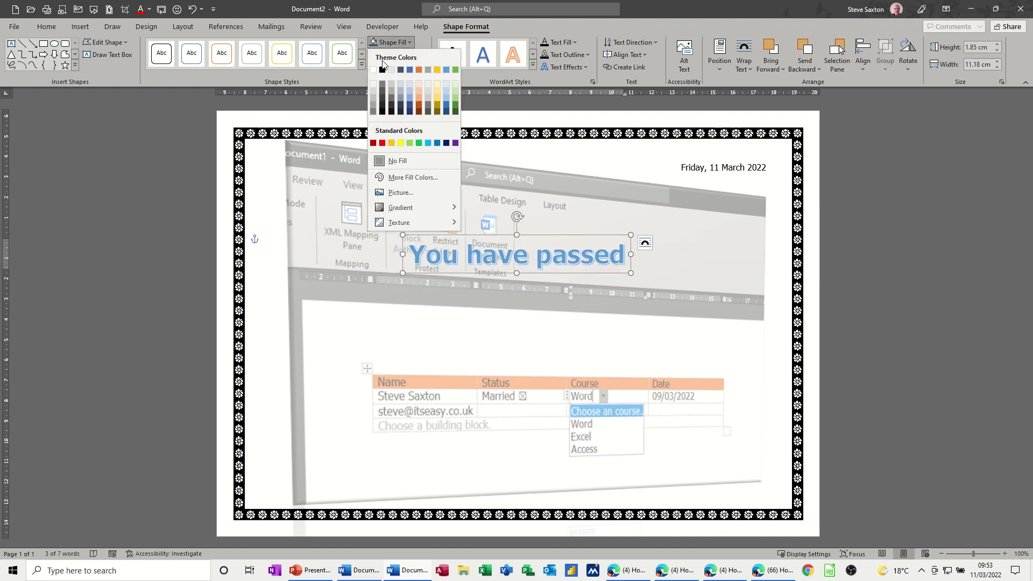
left_click(400, 68)
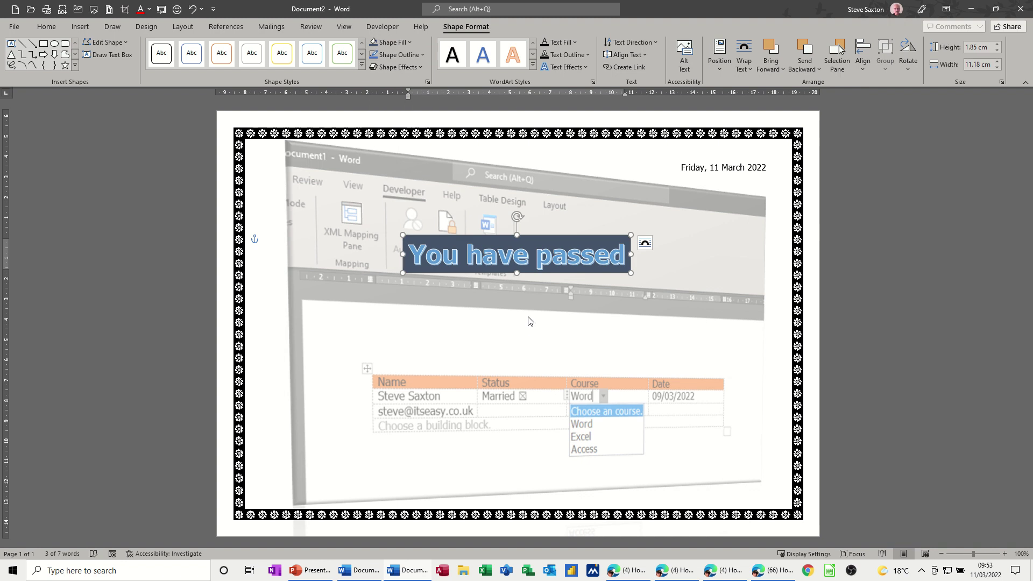
left_click(420, 70)
mouse_move(424, 116)
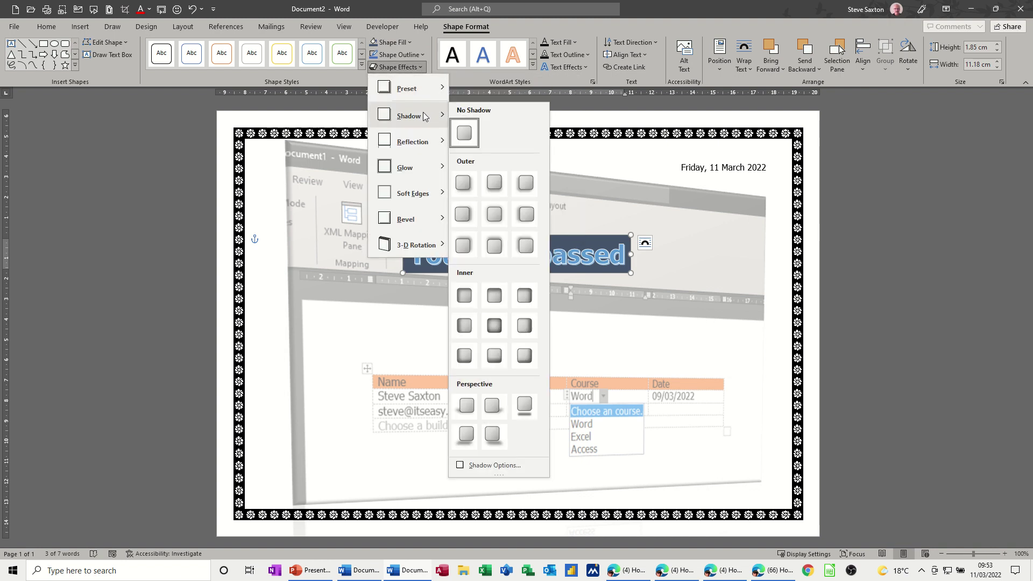
left_click(463, 438)
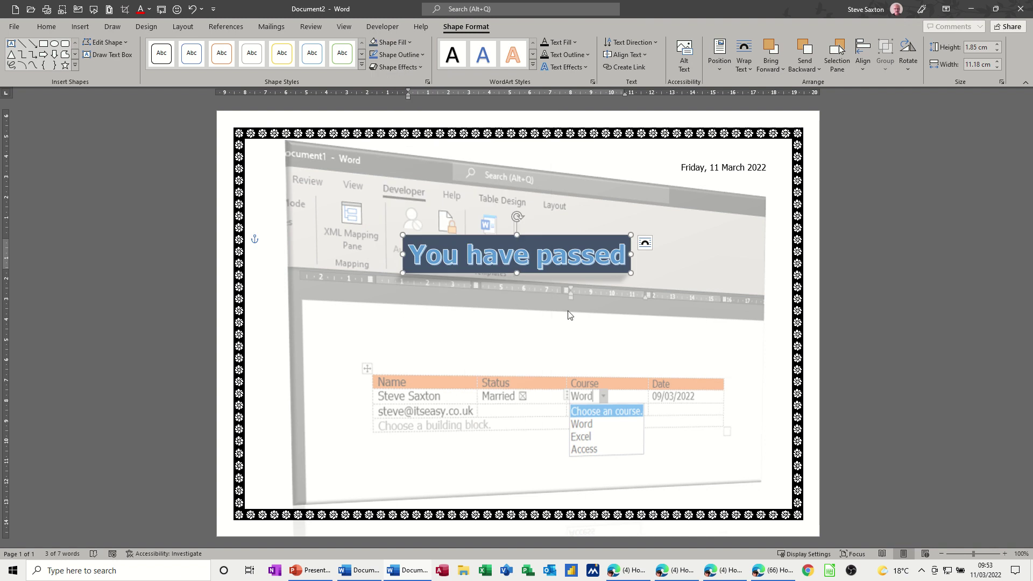
left_click_drag(580, 261, 592, 246)
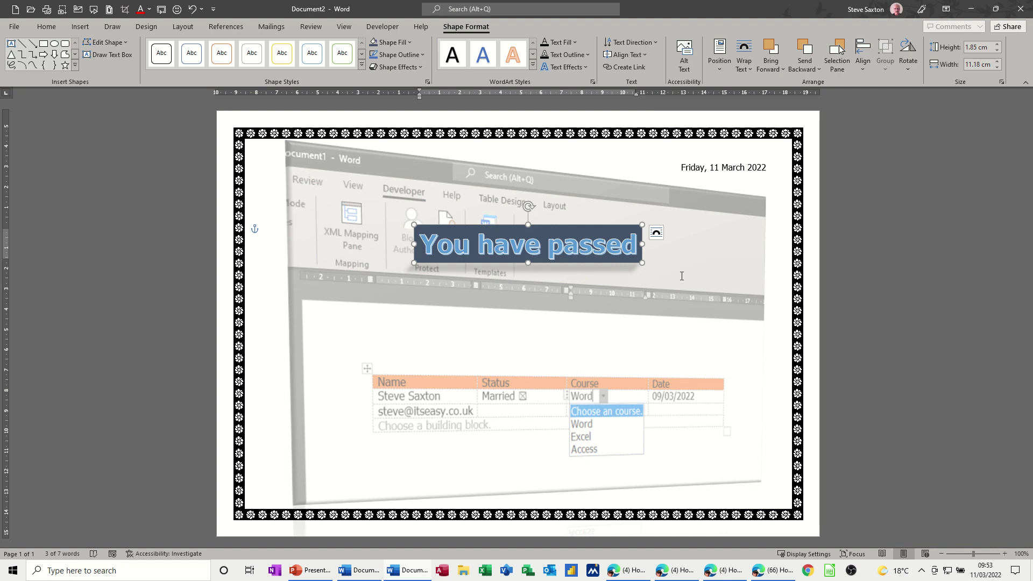
- Paste a copy of the title below it, retype it as 'Introduction to Excel', and centre it
key("ctrl+v")
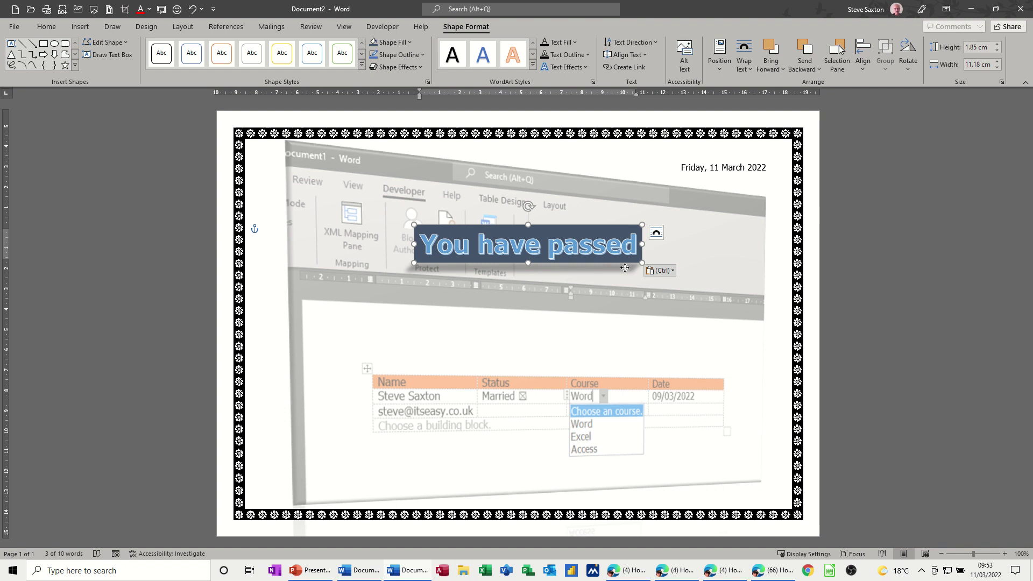
left_click_drag(624, 265, 628, 327)
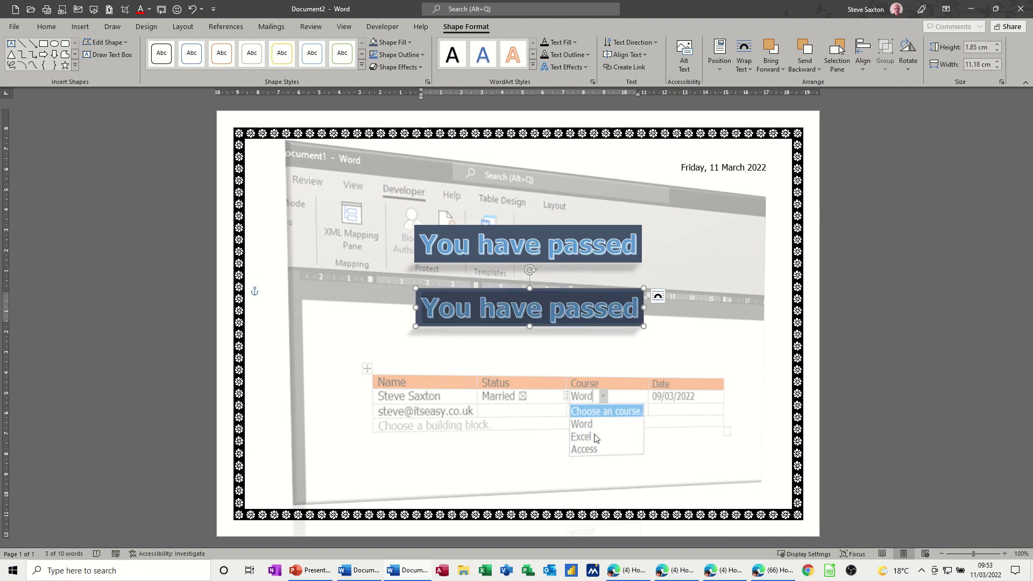
type("Intrt")
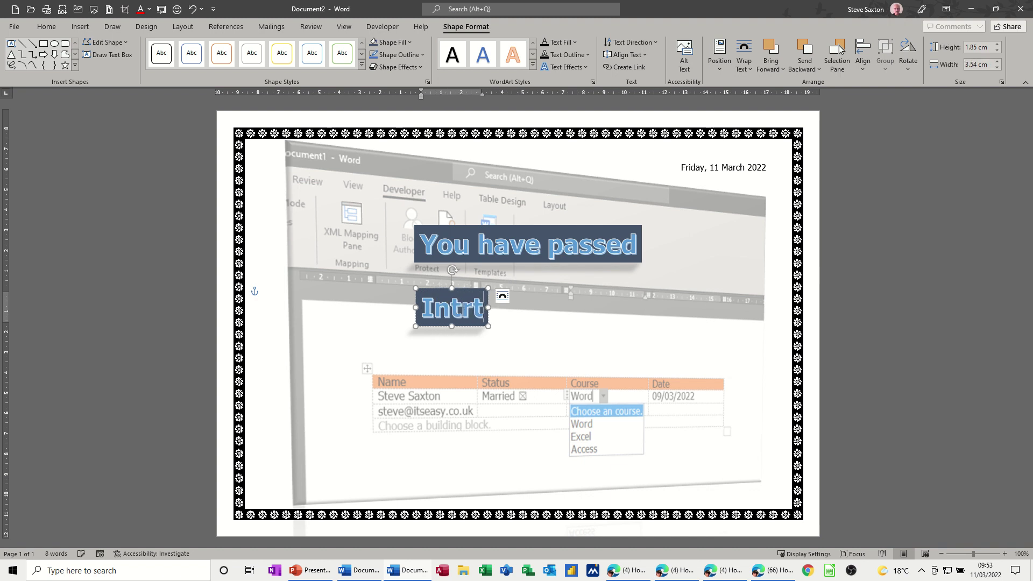
type("o")
key("BackSpace")
key("BackSpace")
key("BackSpace")
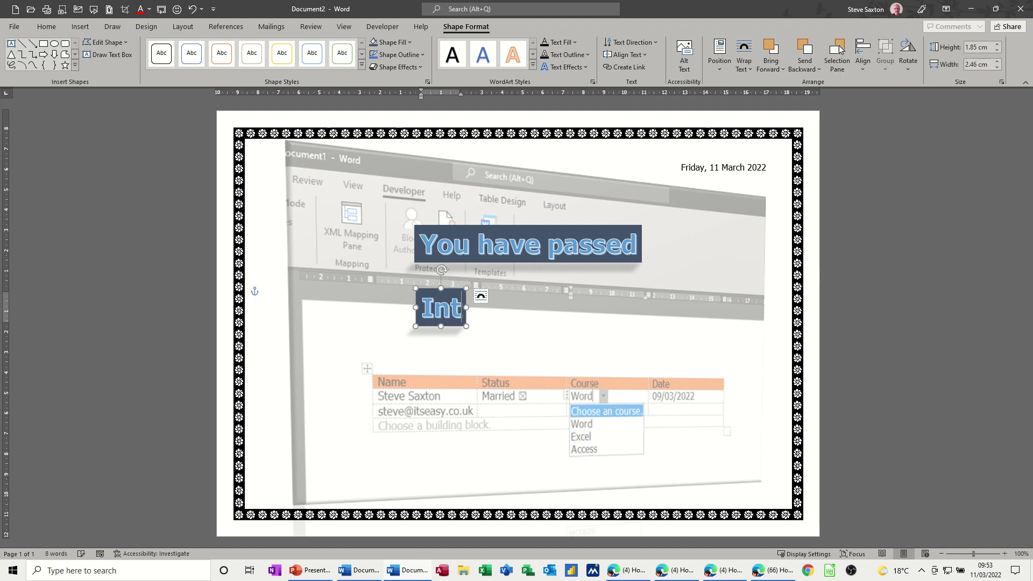
type("roductio")
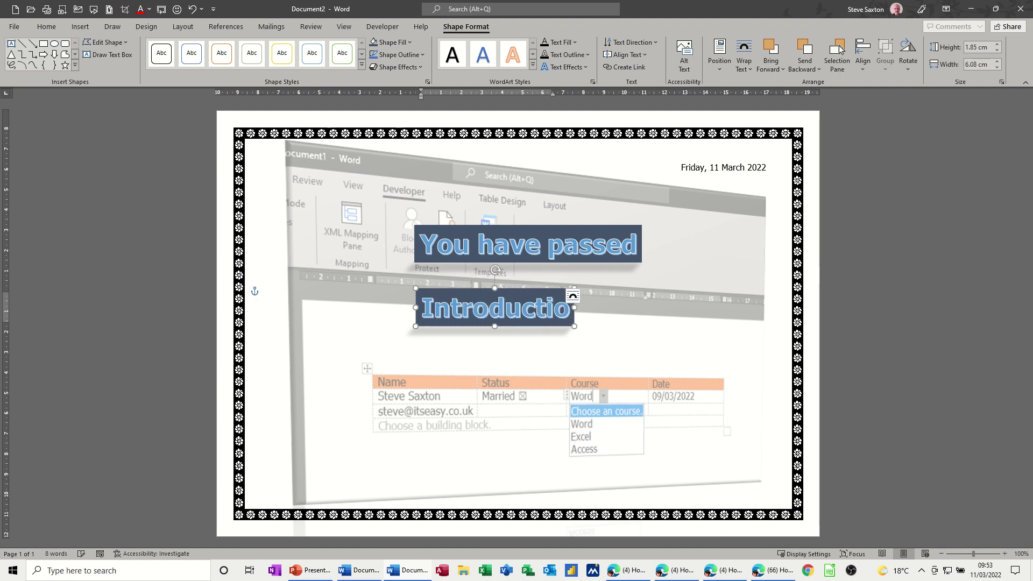
type("n to Excel")
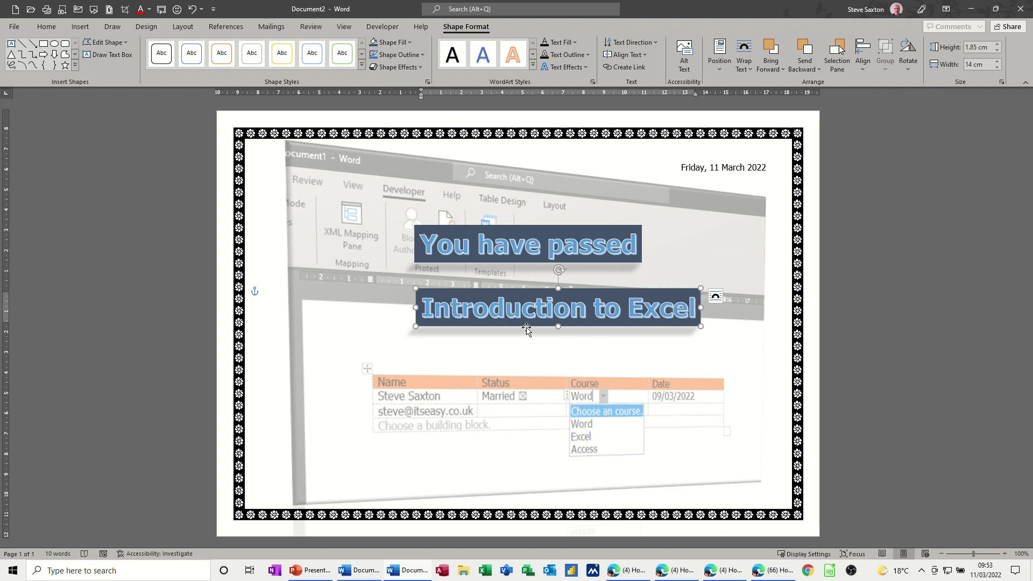
left_click_drag(519, 327, 484, 327)
left_click(547, 373)
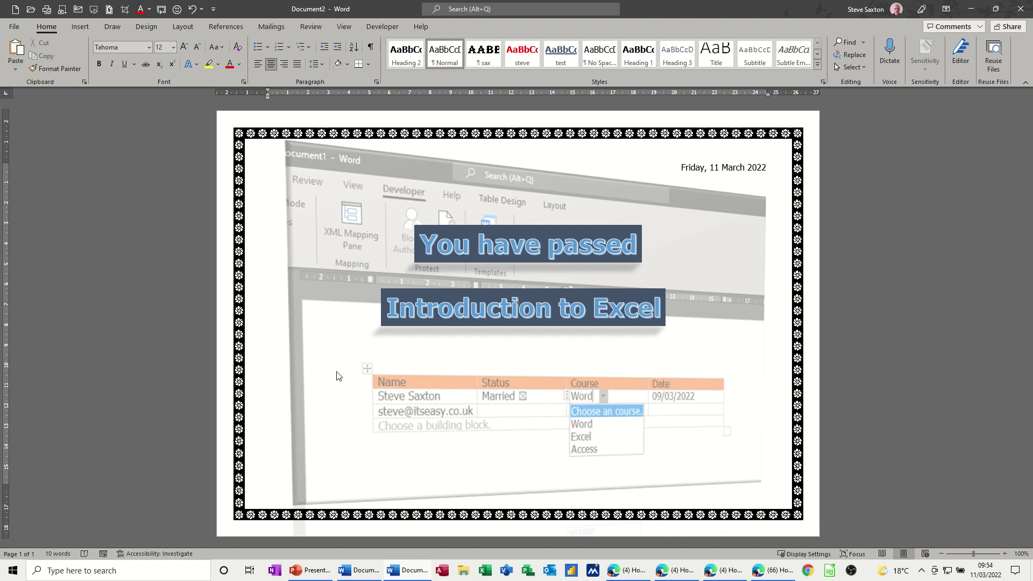
- Draw a text box listing 'Content:' then Sums, Charts, Functions, Linking, Formatting
left_click(81, 27)
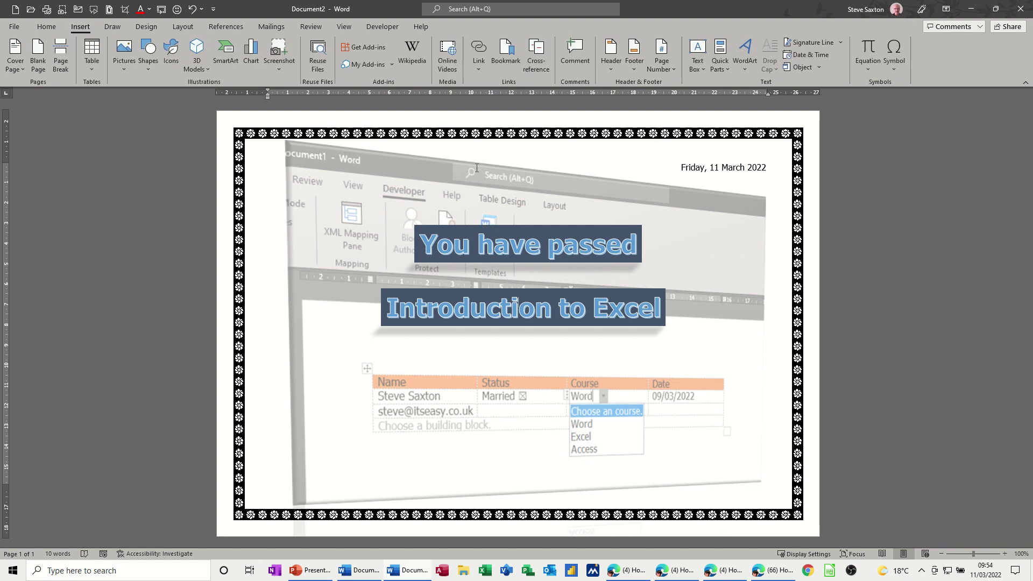
left_click(693, 50)
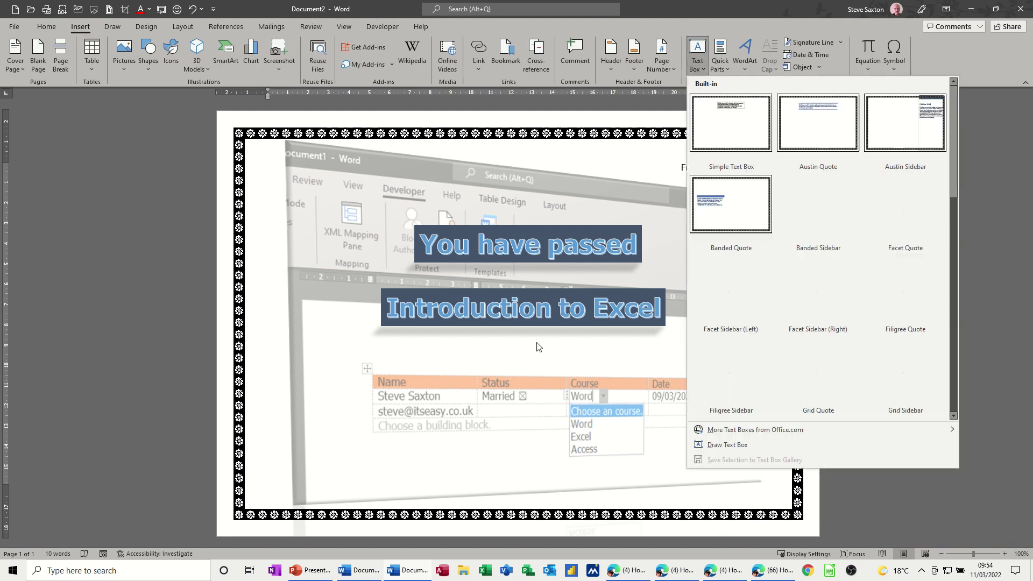
left_click(719, 443)
mouse_move(268, 359)
left_mouse_down()
mouse_move(348, 410)
mouse_move(409, 487)
left_mouse_up()
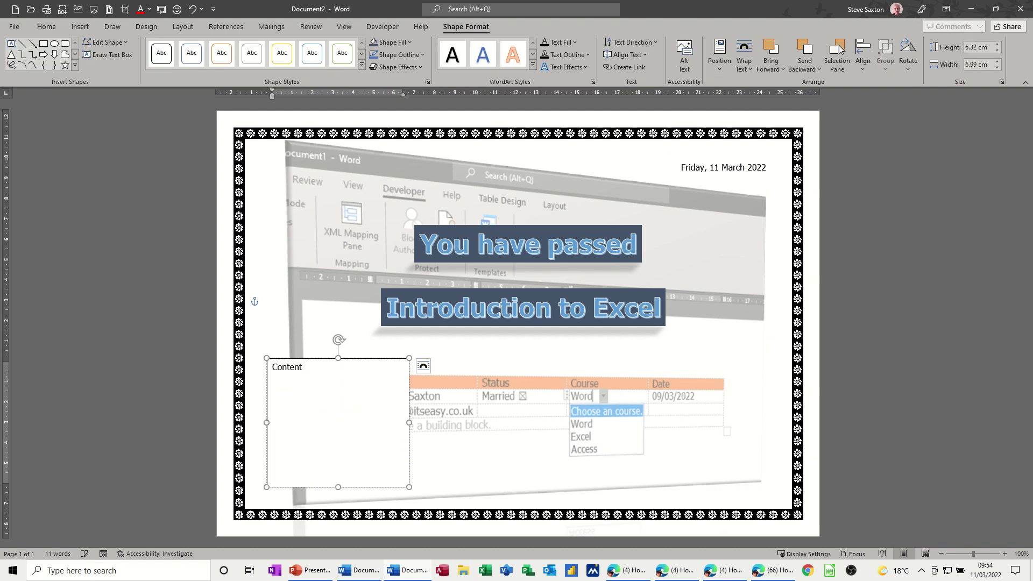
type("Content:")
key("Return")
key("Return")
type("Linking ")
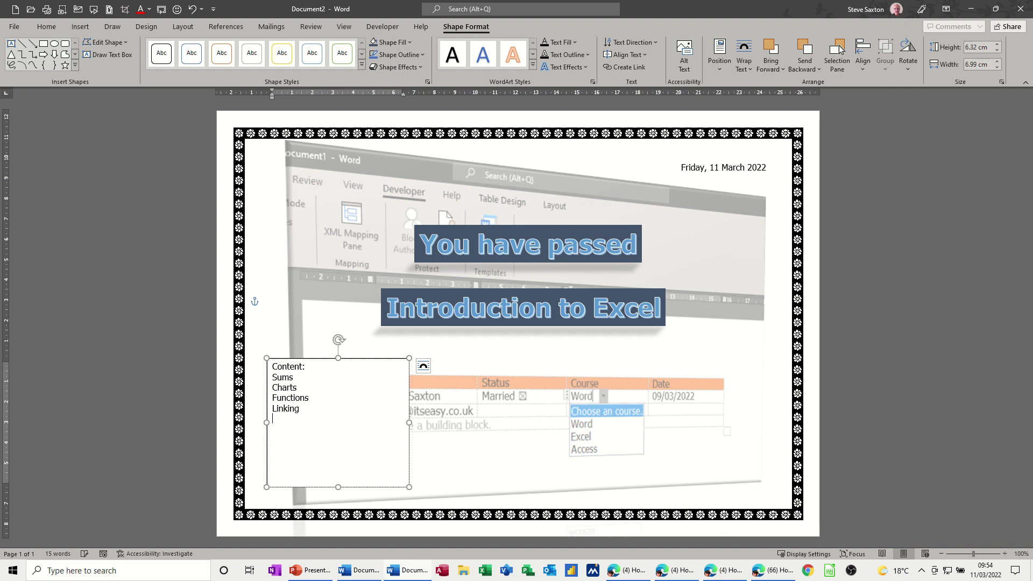
type("Formatting")
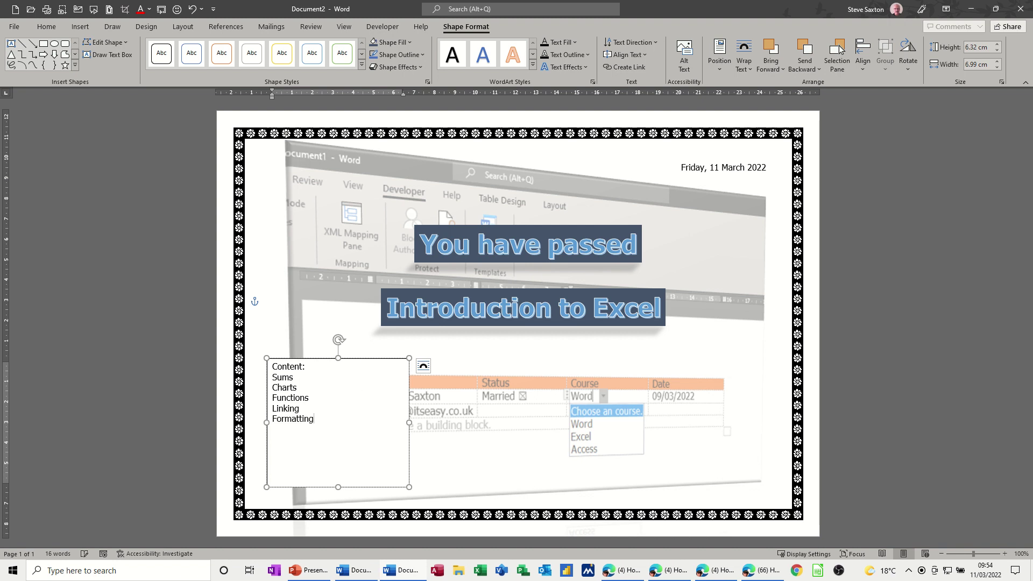
- Select the Content list and enlarge its text with Ctrl+]
left_click(460, 459)
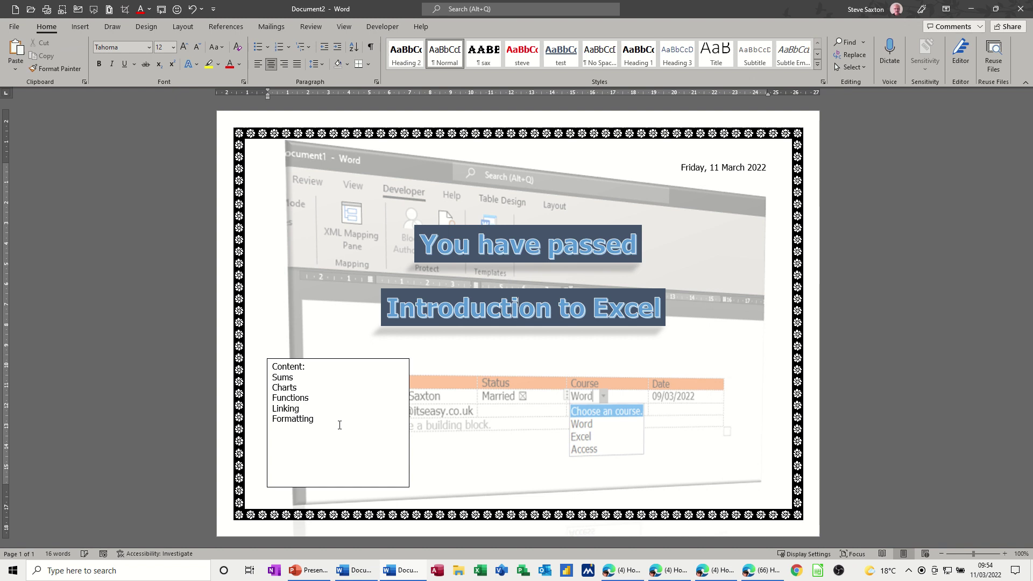
left_click(316, 417)
left_click_drag(316, 418, 273, 367)
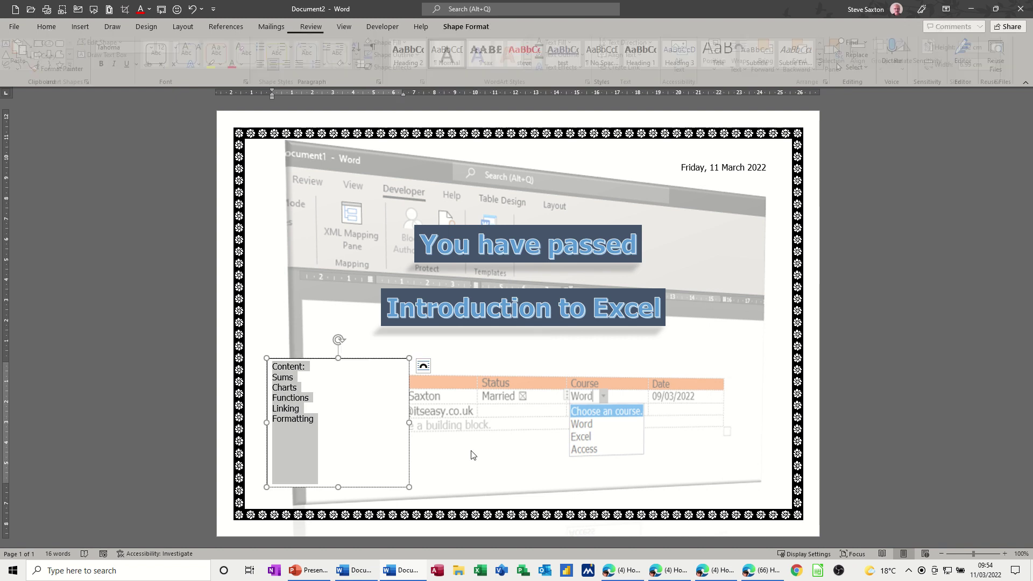
key("ctrl+bracketright")
key("ctrl+bracketright")
key("ctrl+bracketright")
key("ctrl+bracketright")
key("ctrl+bracketright")
key("ctrl+bracketright")
key("ctrl+bracketright")
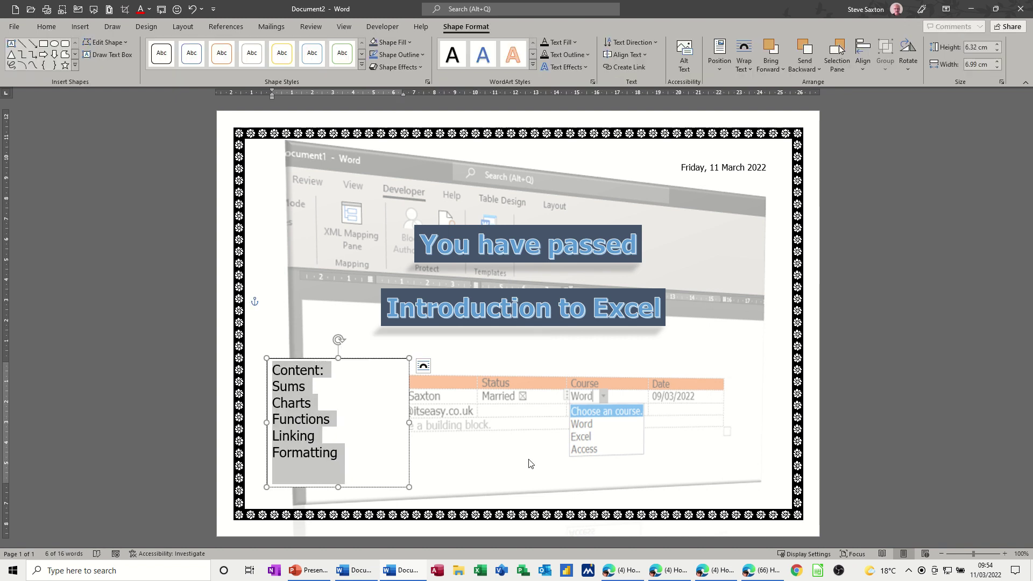
left_click(415, 420)
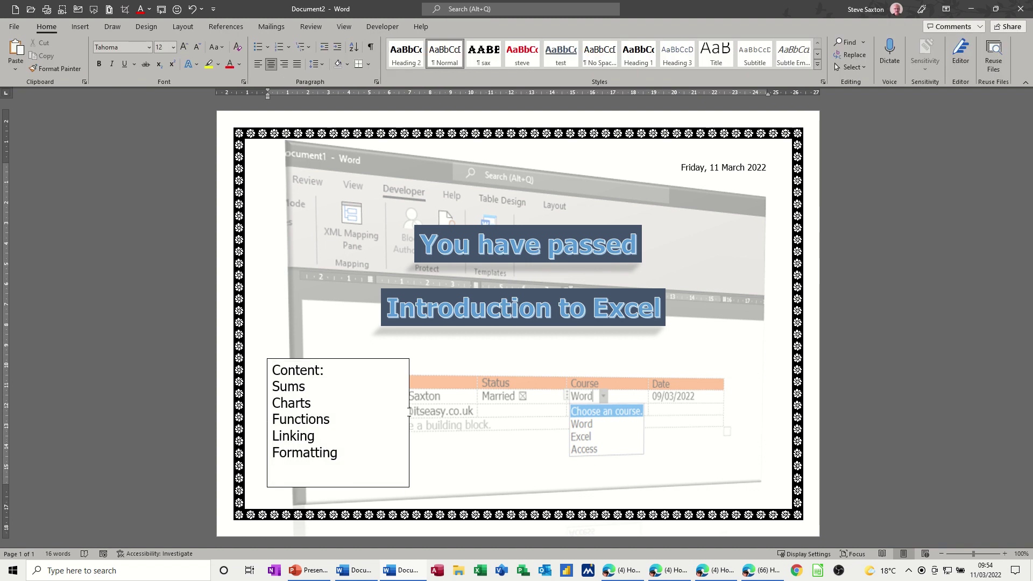
- Give the Content box a dark blue-grey fill and a 3-D perspective preset
left_click(379, 359)
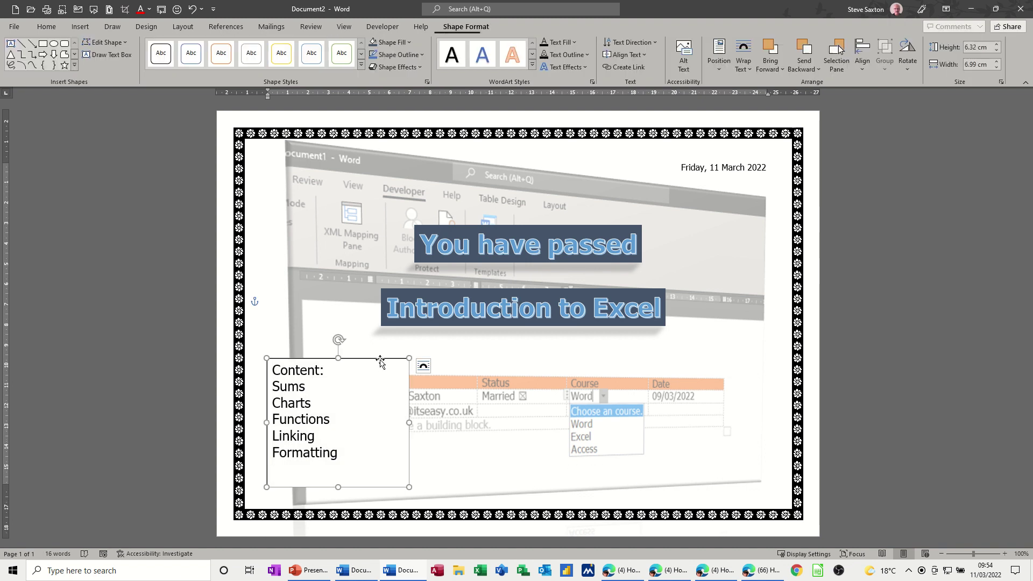
left_click(390, 44)
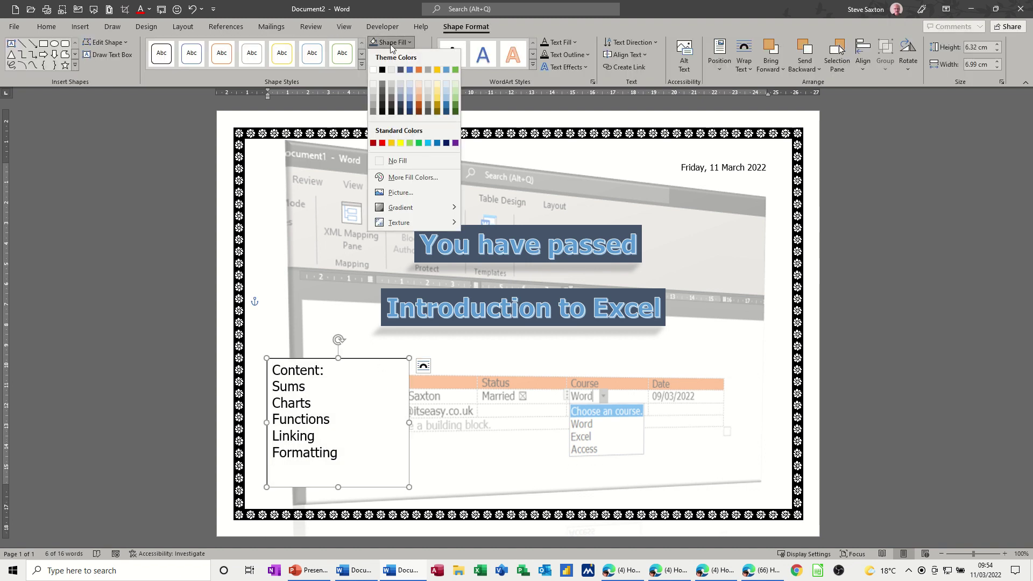
left_click(401, 70)
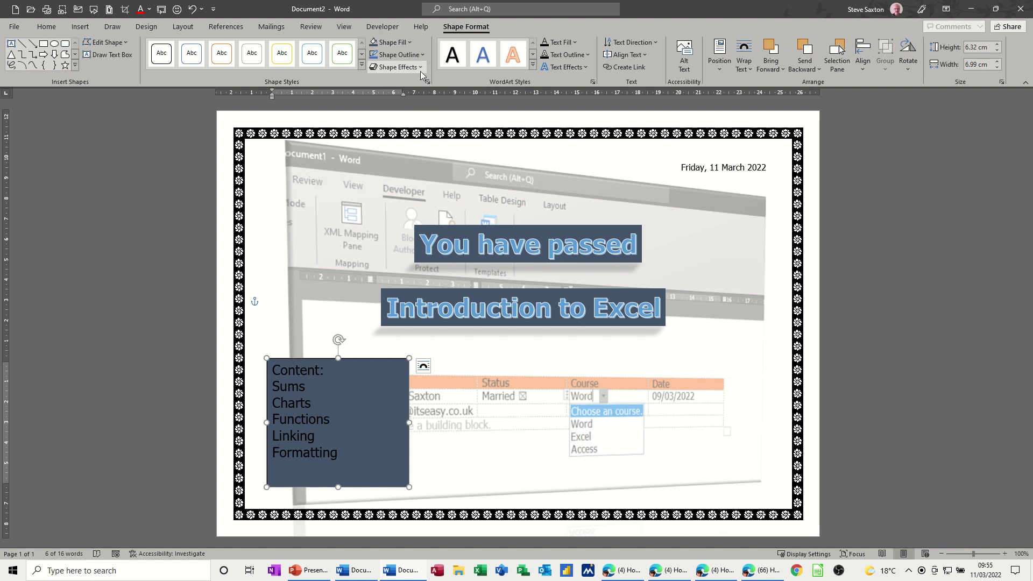
left_click(421, 69)
mouse_move(447, 97)
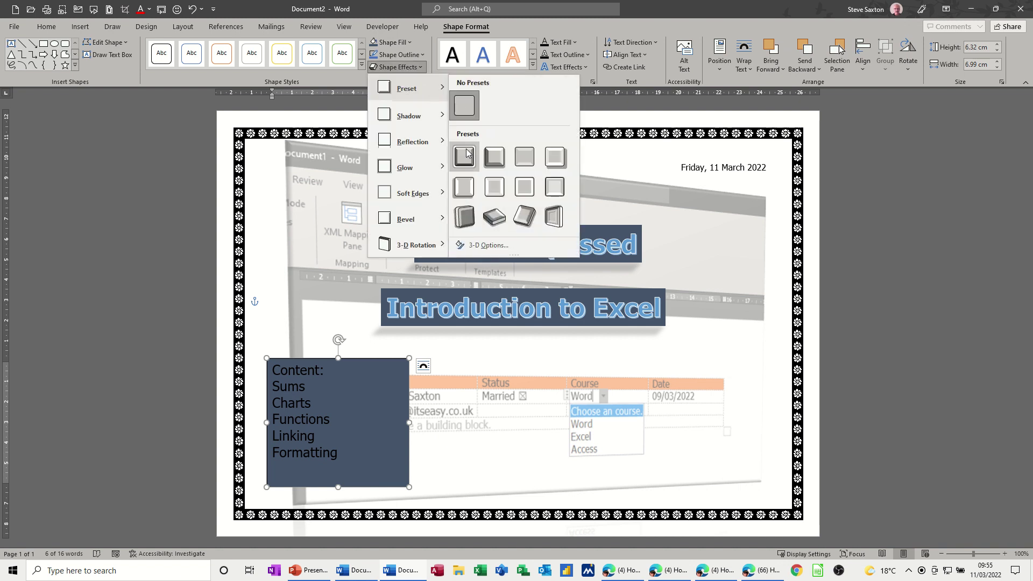
left_click(463, 217)
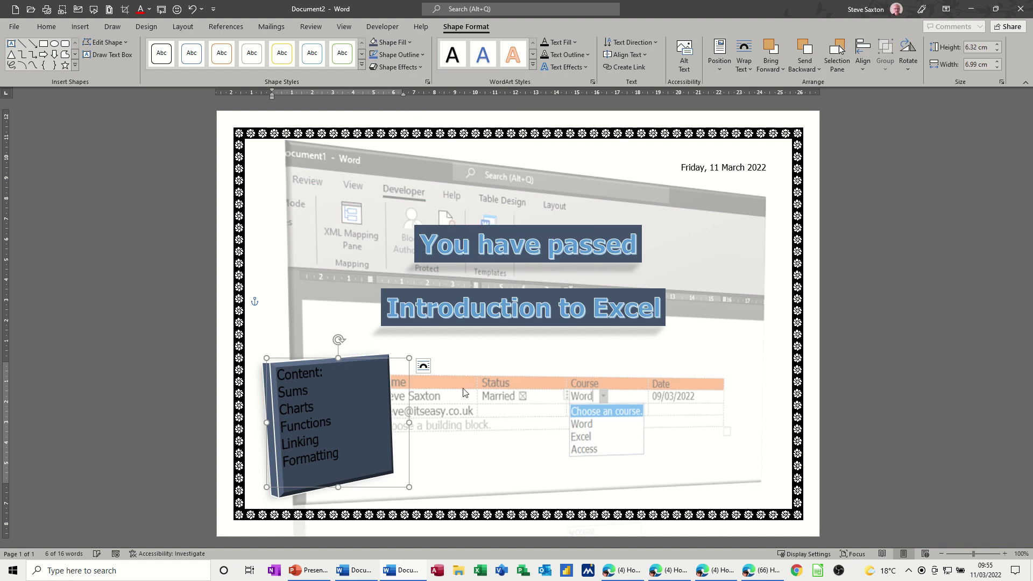
left_click(457, 422)
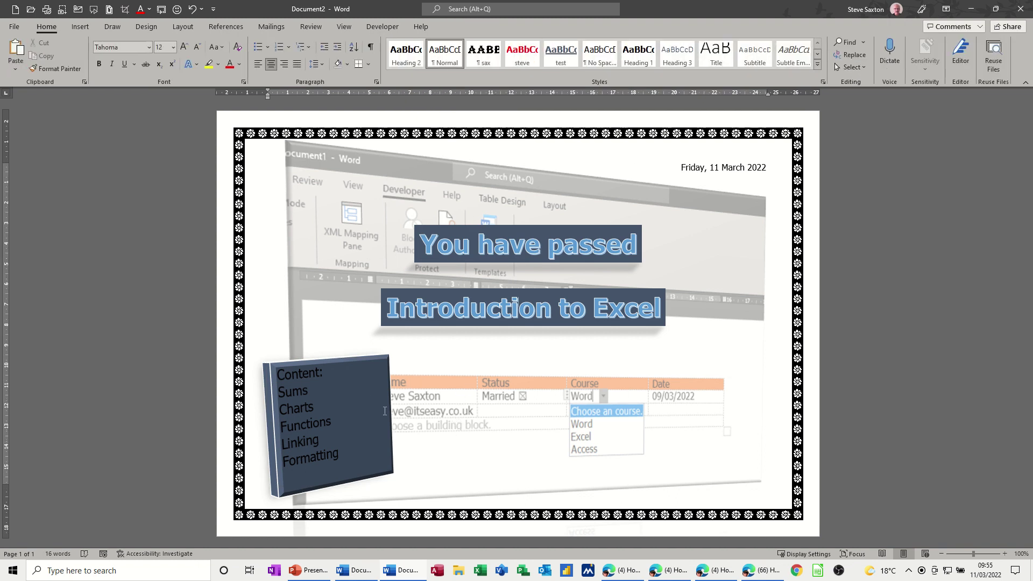
left_click(384, 363)
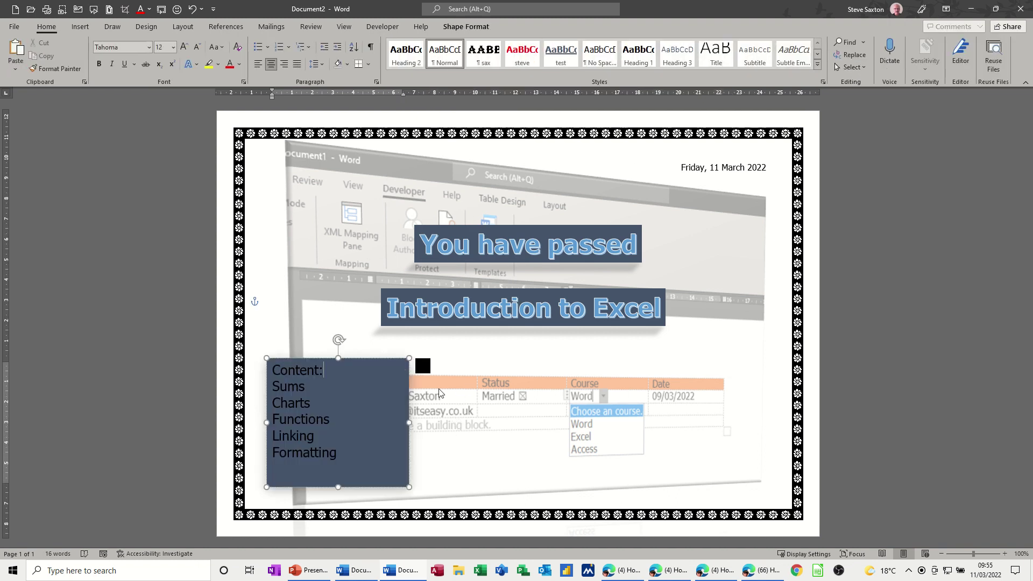
left_click(479, 390)
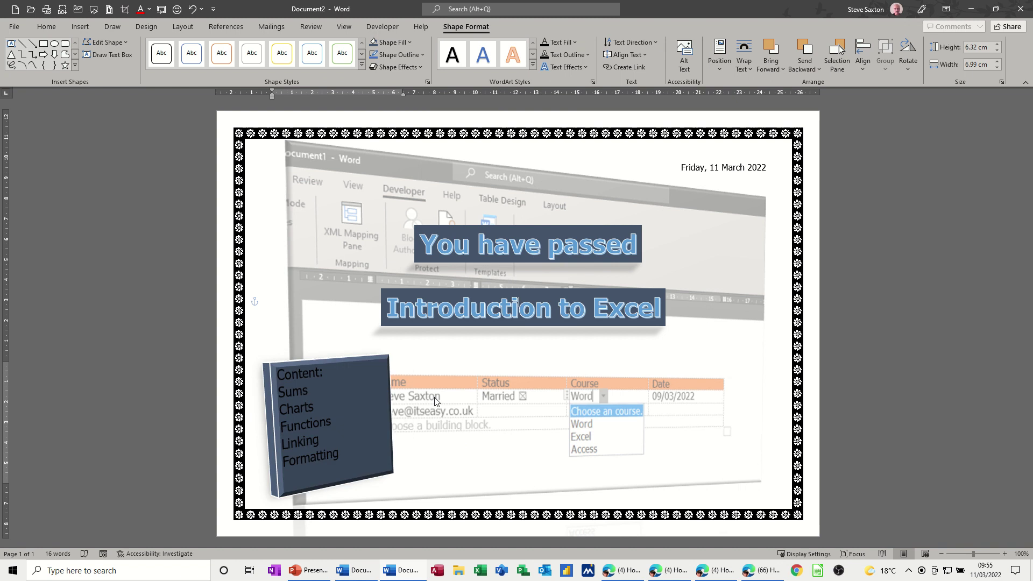
left_click(387, 359)
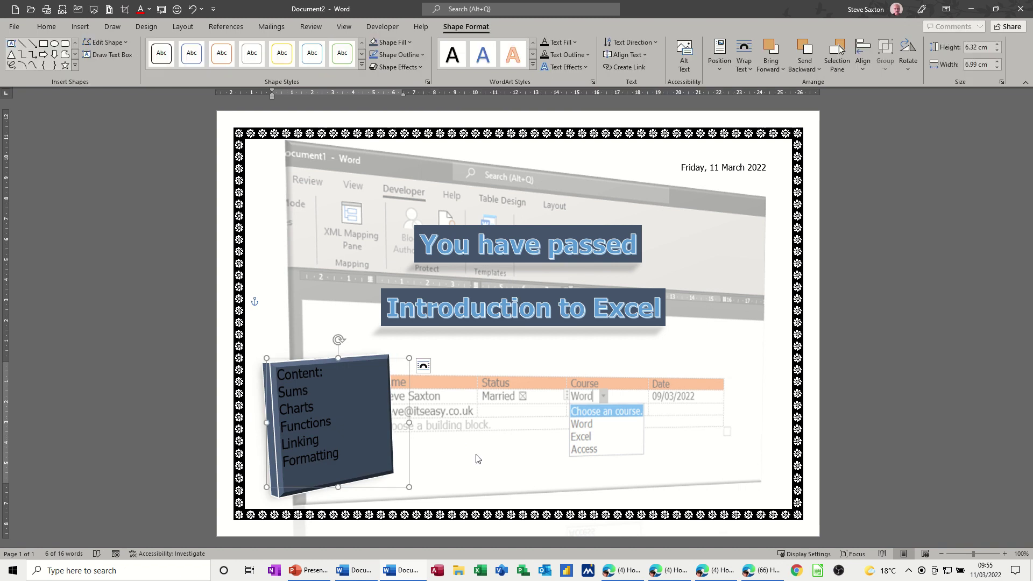
left_click(569, 440)
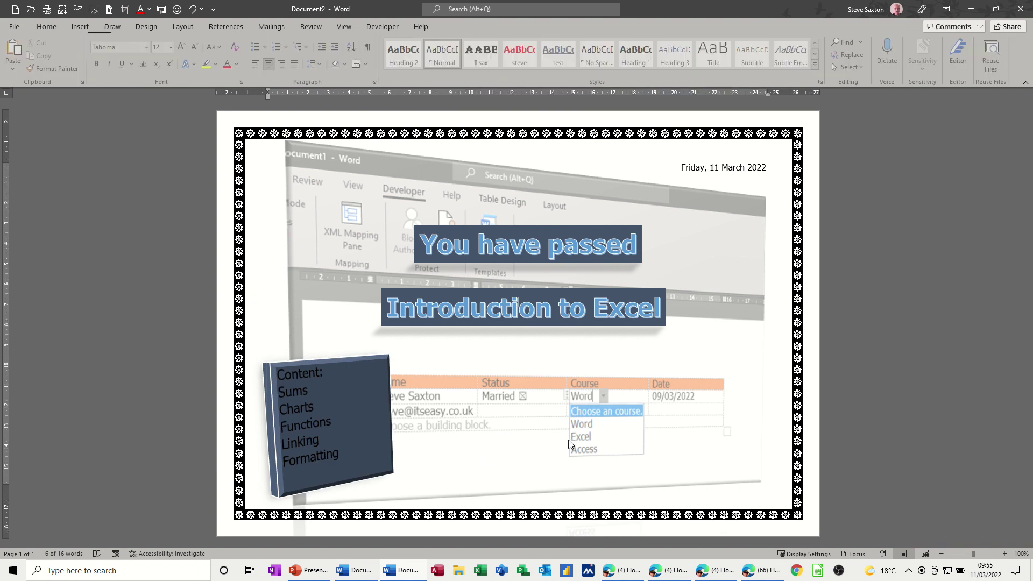
- Paste a duplicate of the 3-D Content box and move it to the certificate's right side
key("ctrl+v")
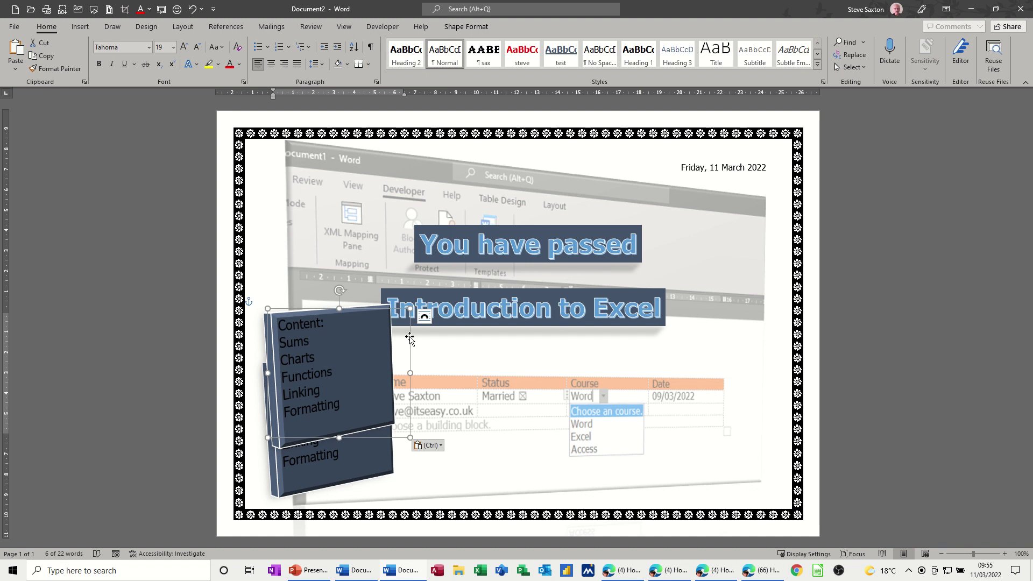
left_click_drag(415, 337, 783, 382)
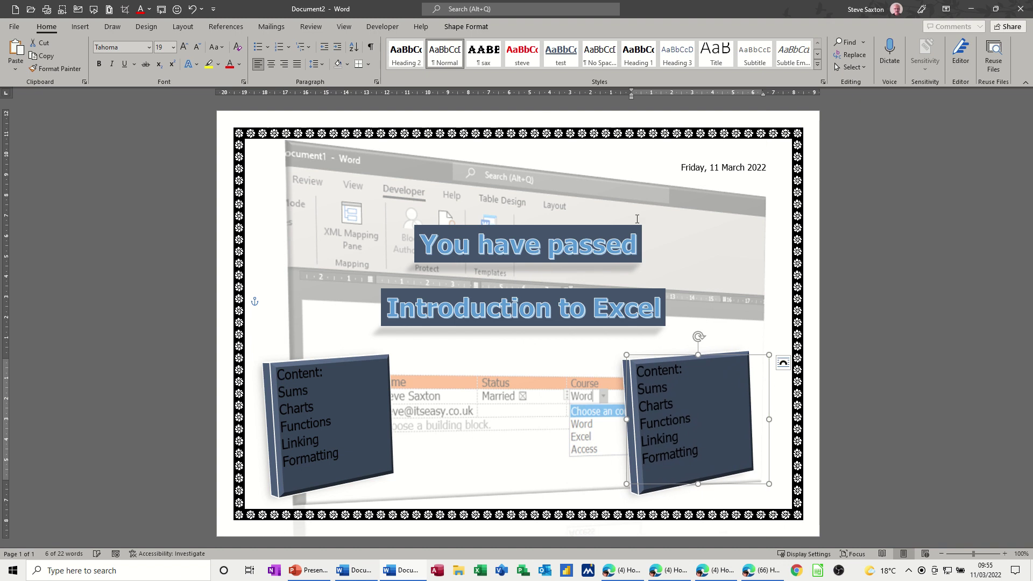
left_click(456, 28)
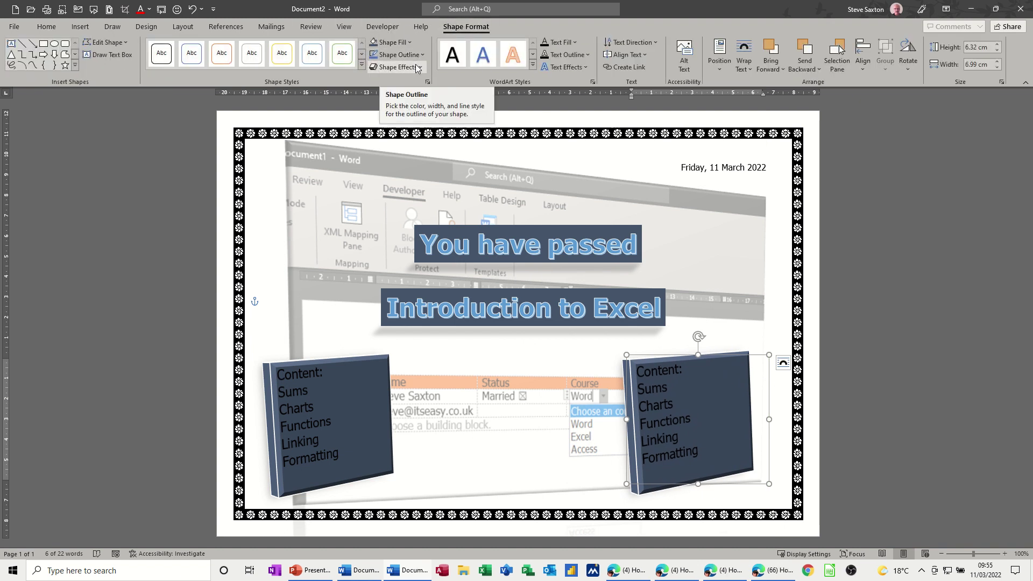
left_click(417, 66)
- Apply 3-D Preset 12 to the right box and replace its text with Instructor, the instructor's name and Student:
mouse_move(419, 89)
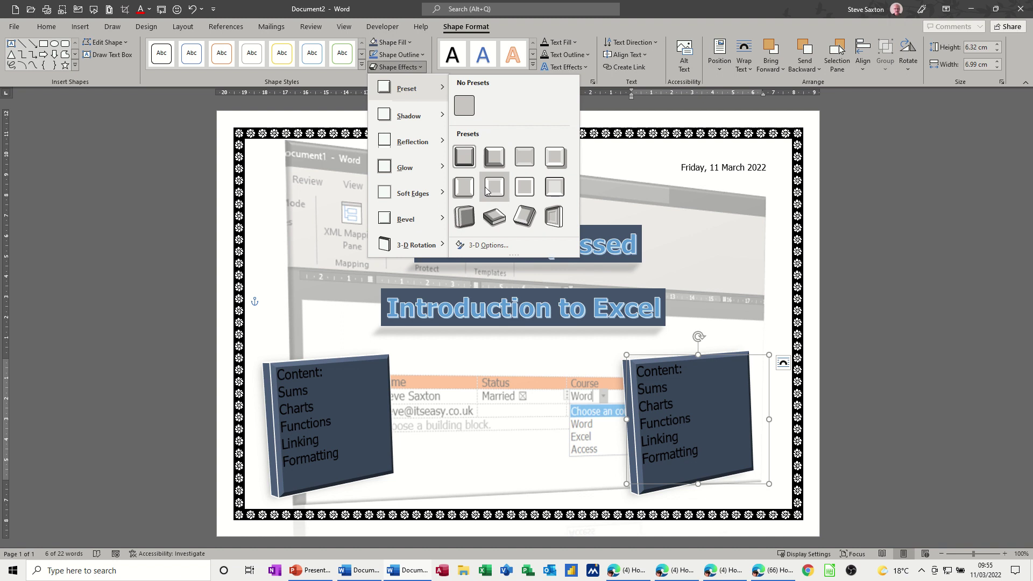
left_click(553, 216)
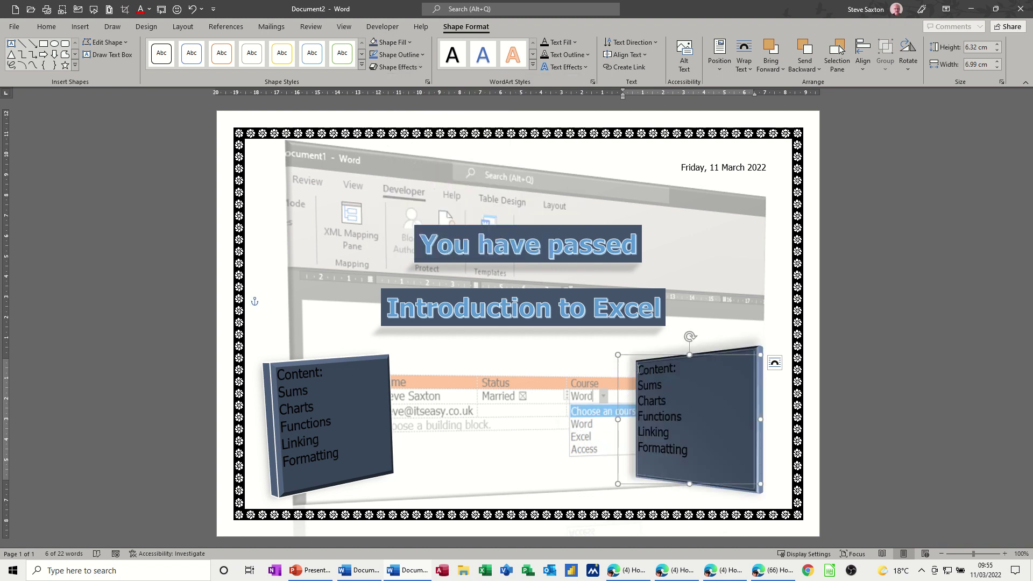
left_click_drag(639, 369, 713, 453)
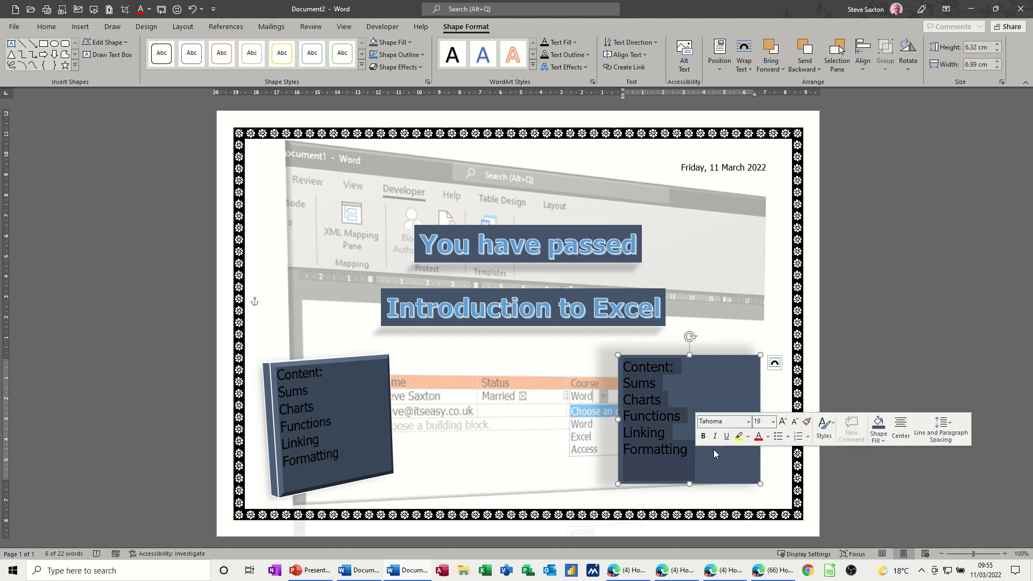
type("Instr")
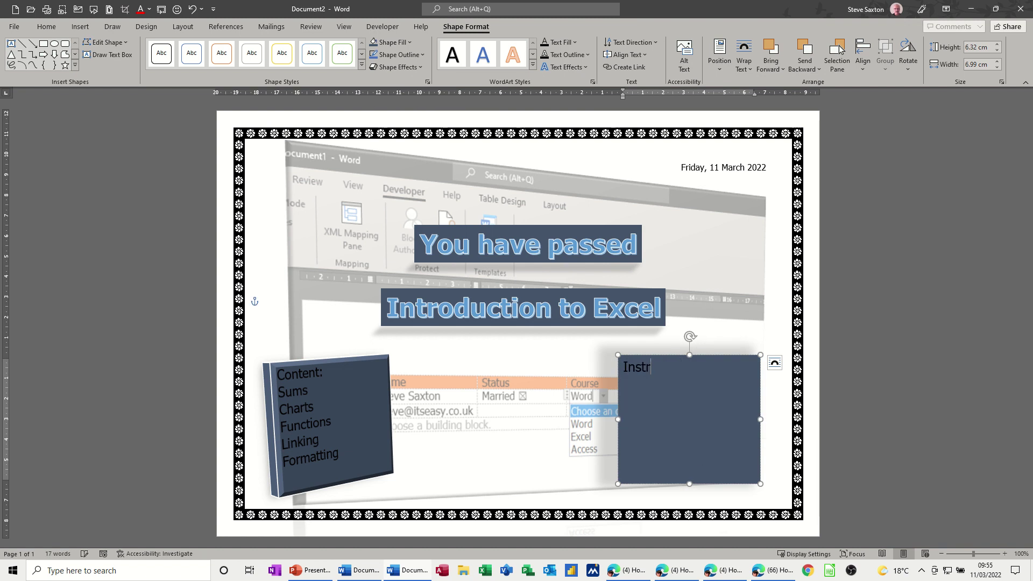
type("uctor")
key("Return")
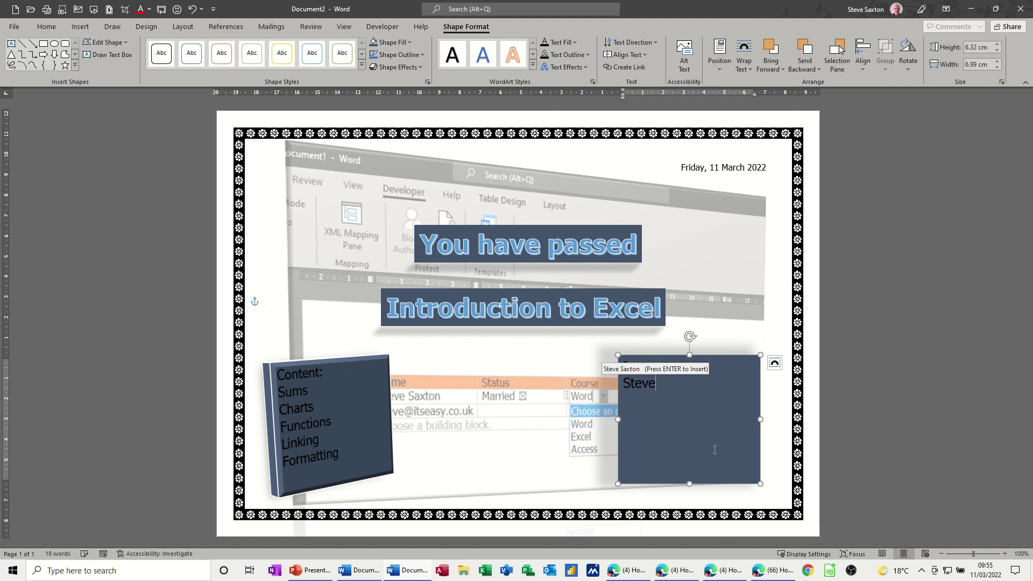
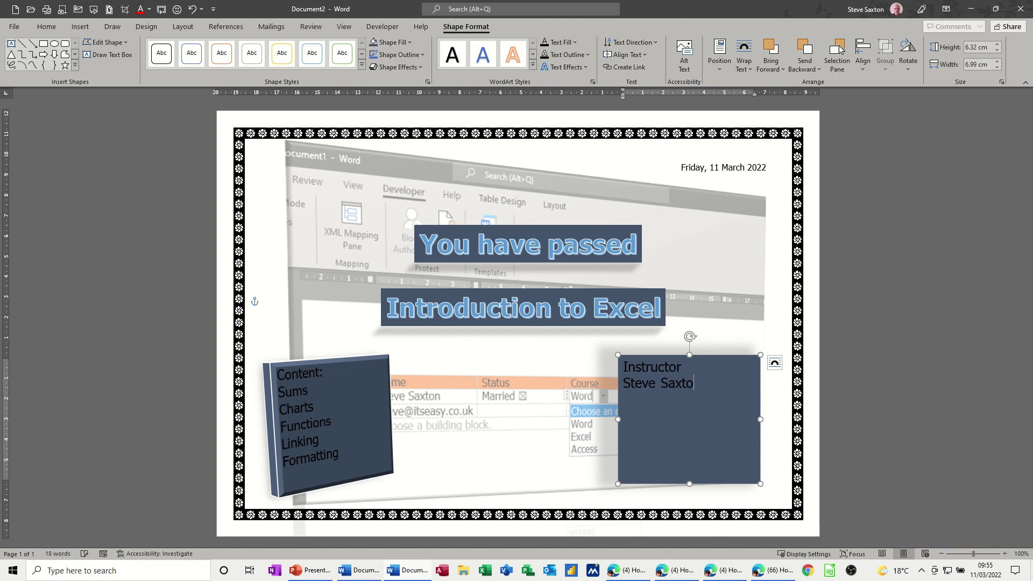
left_click(581, 438)
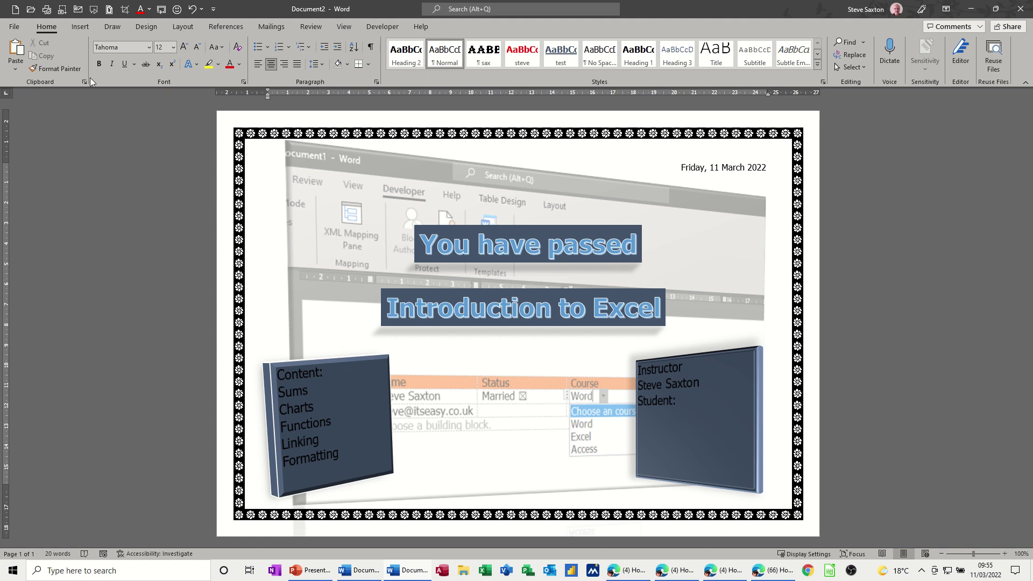
- Insert the picture excel - Copy.png from the Documents folder
left_click(81, 27)
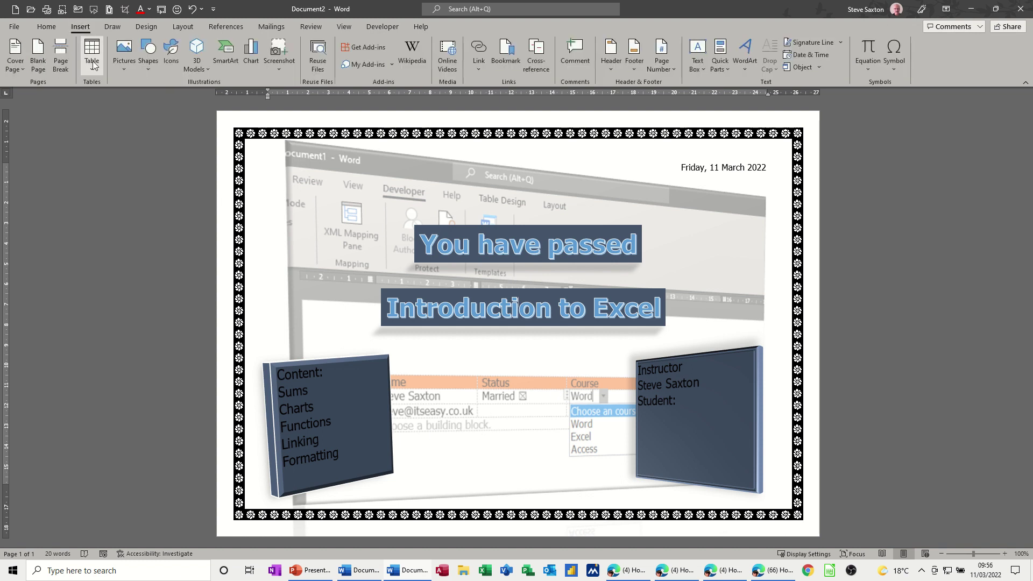
left_click(125, 71)
left_click(135, 101)
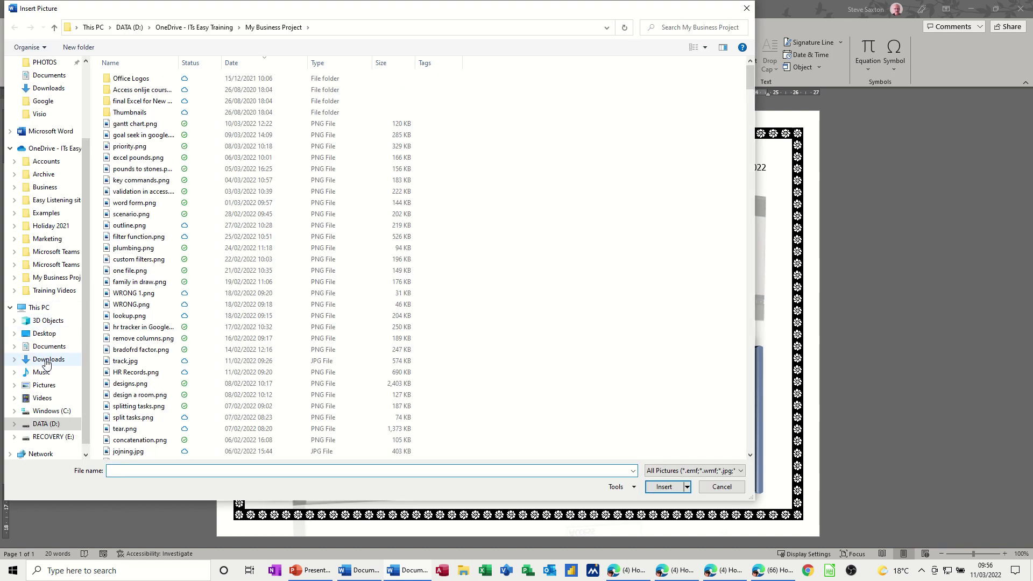
left_click(48, 346)
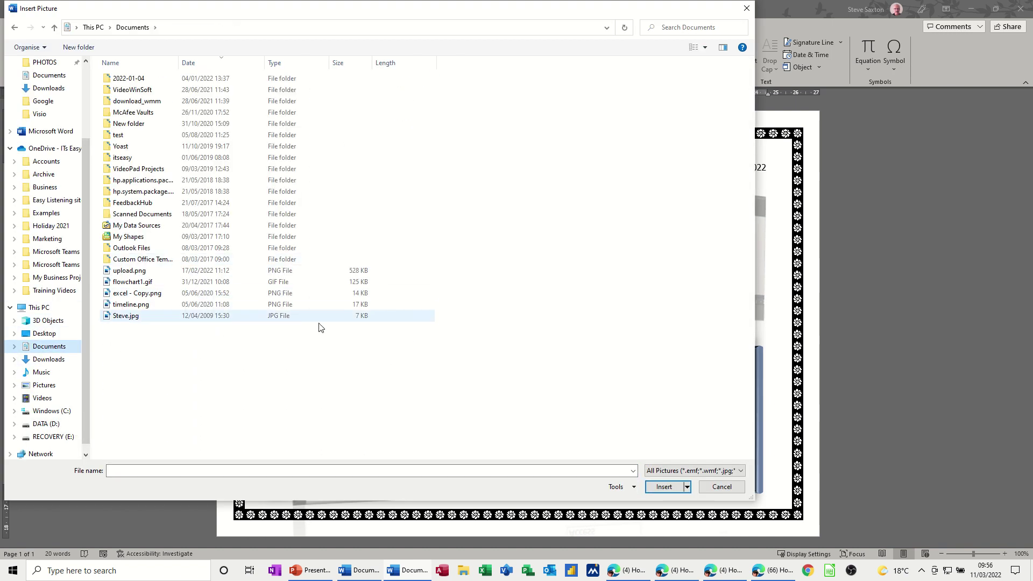
left_click(124, 295)
double_click(124, 300)
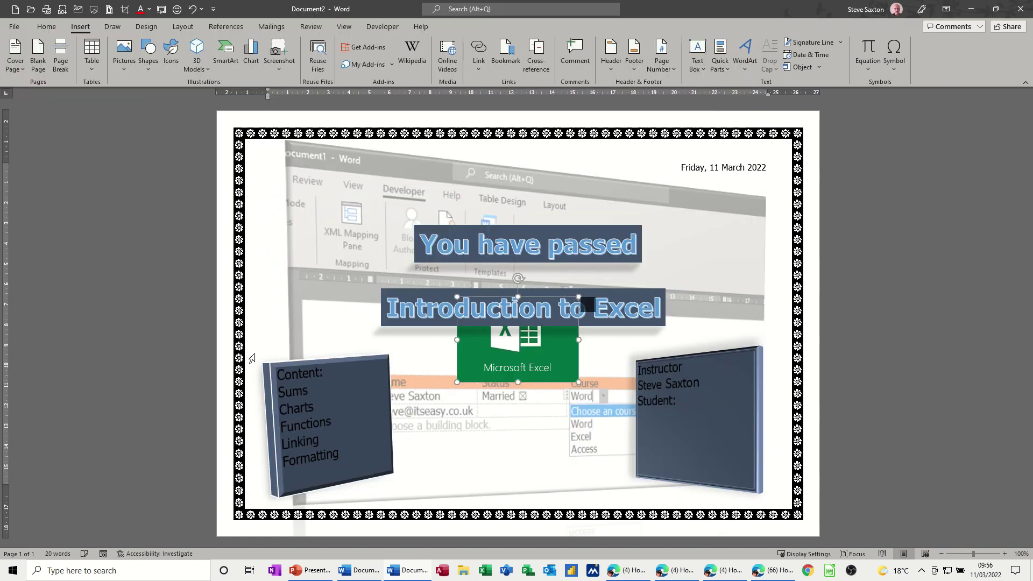
- Give the Excel logo text wrapping and move it below the Introduction to Excel title
left_click(594, 307)
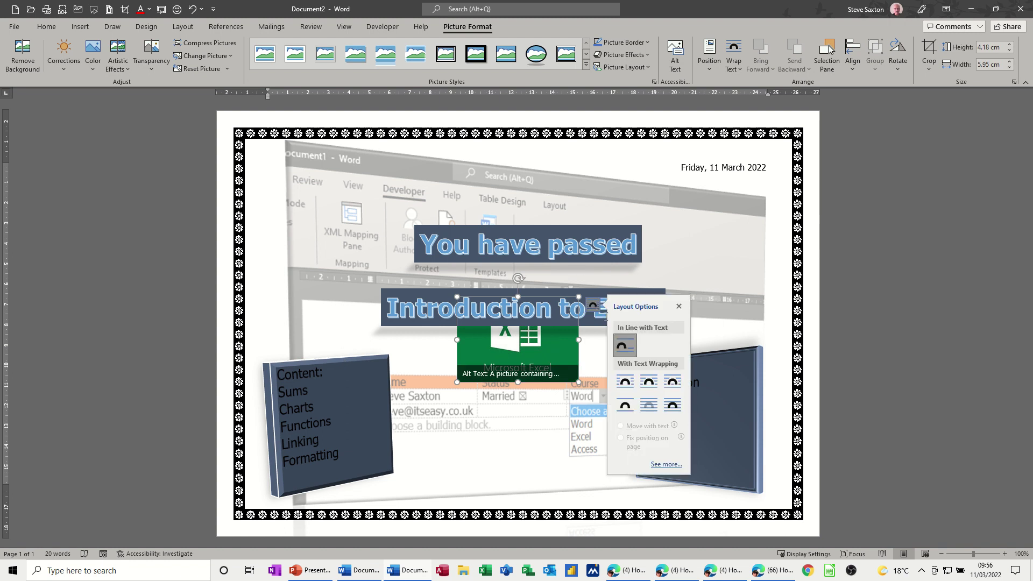
left_click(650, 409)
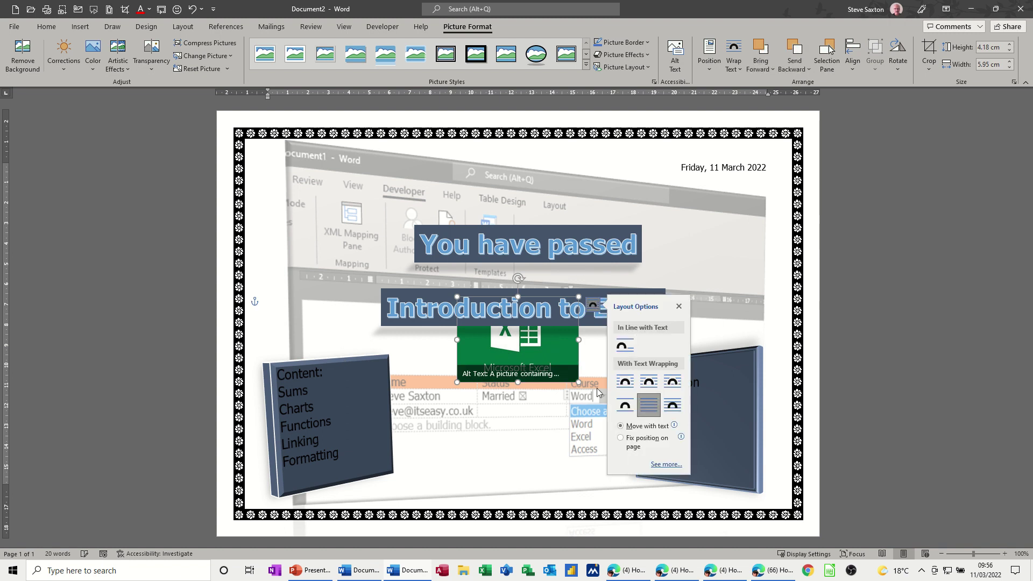
left_click_drag(545, 359, 553, 407)
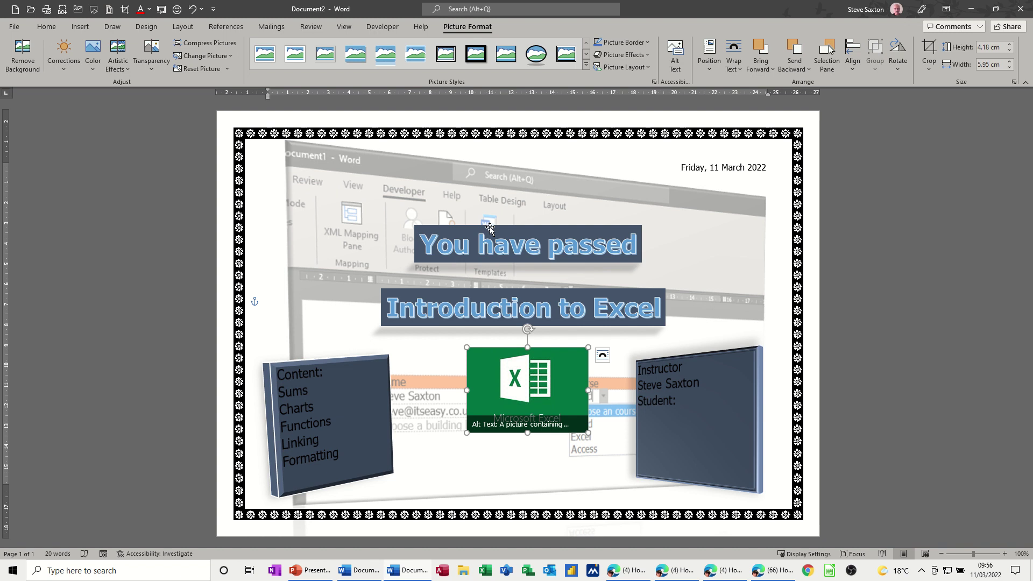
- Raise the You have passed title and both side boxes, and centre the Excel logo on the page
left_click_drag(490, 227, 486, 187)
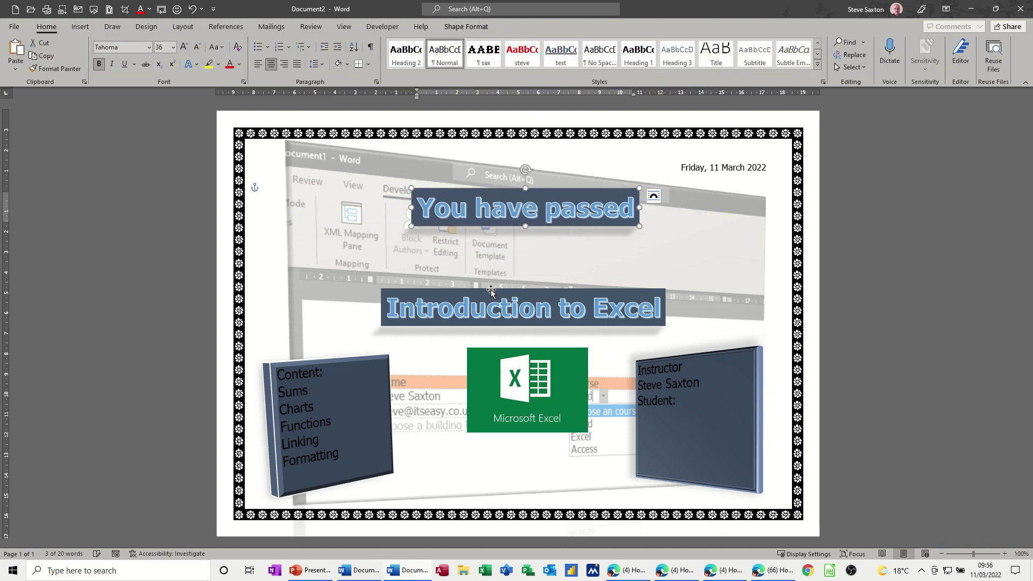
left_click_drag(490, 289, 490, 251)
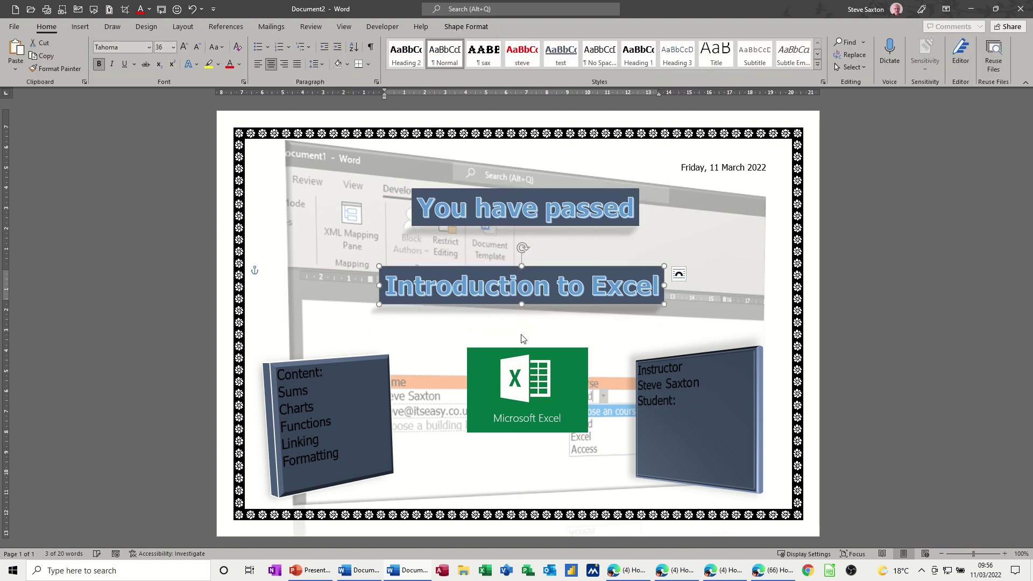
left_click_drag(527, 355, 517, 355)
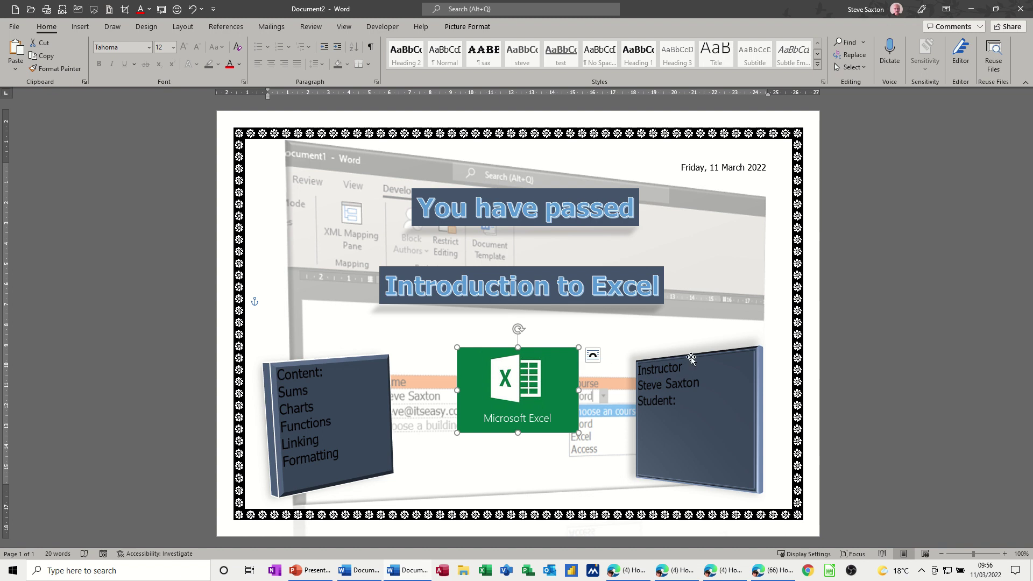
left_click_drag(692, 358, 691, 347)
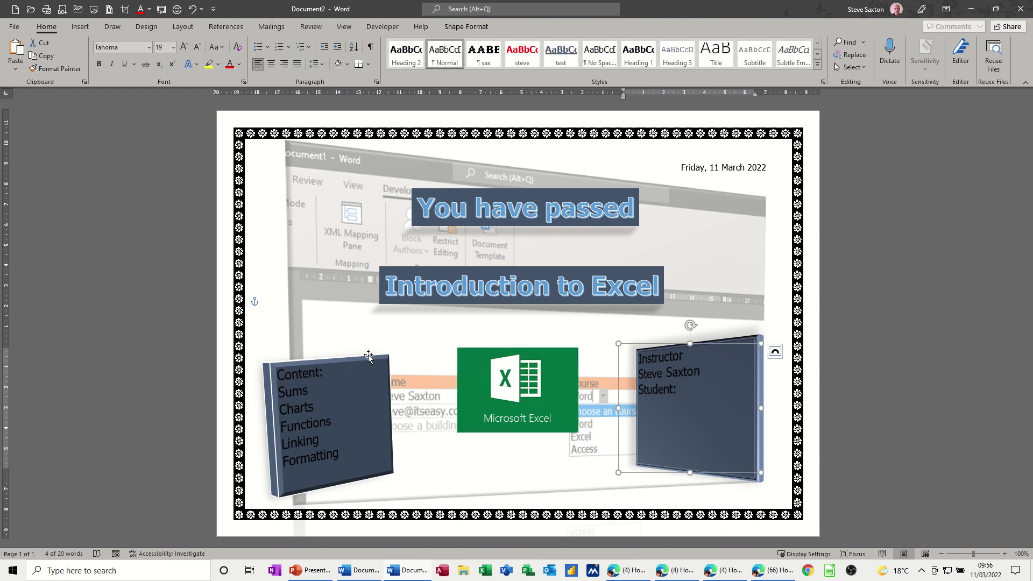
left_click_drag(368, 355, 367, 346)
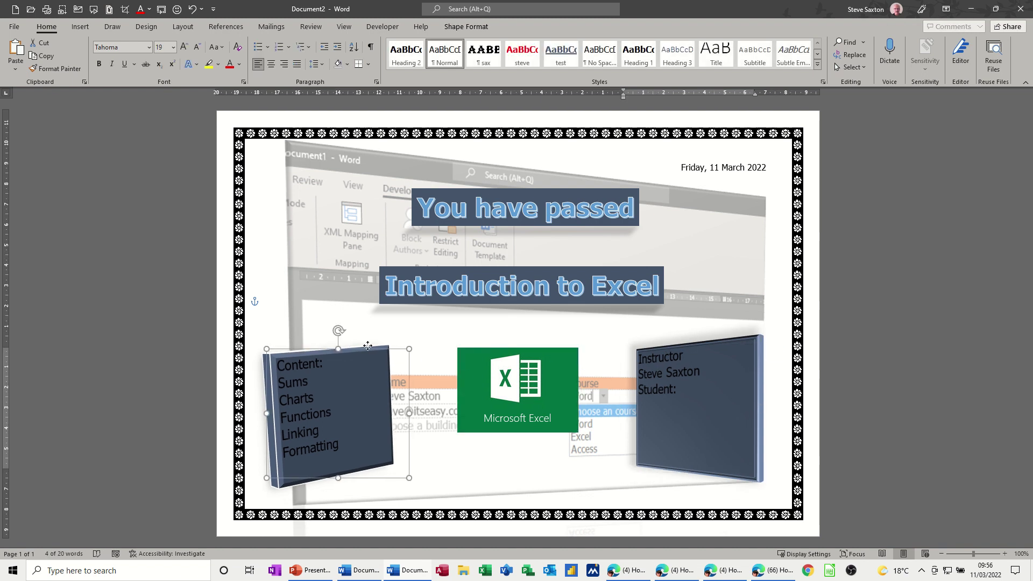
left_click(523, 481)
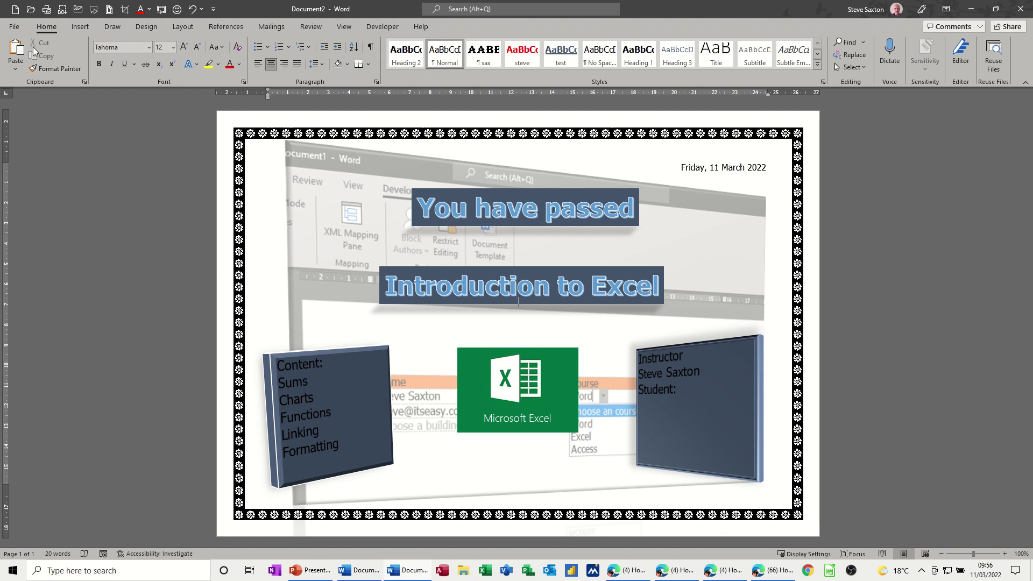
- Save the certificate as a Word Template (*.dotx) named certificate.dotx
left_click(12, 27)
left_click(38, 170)
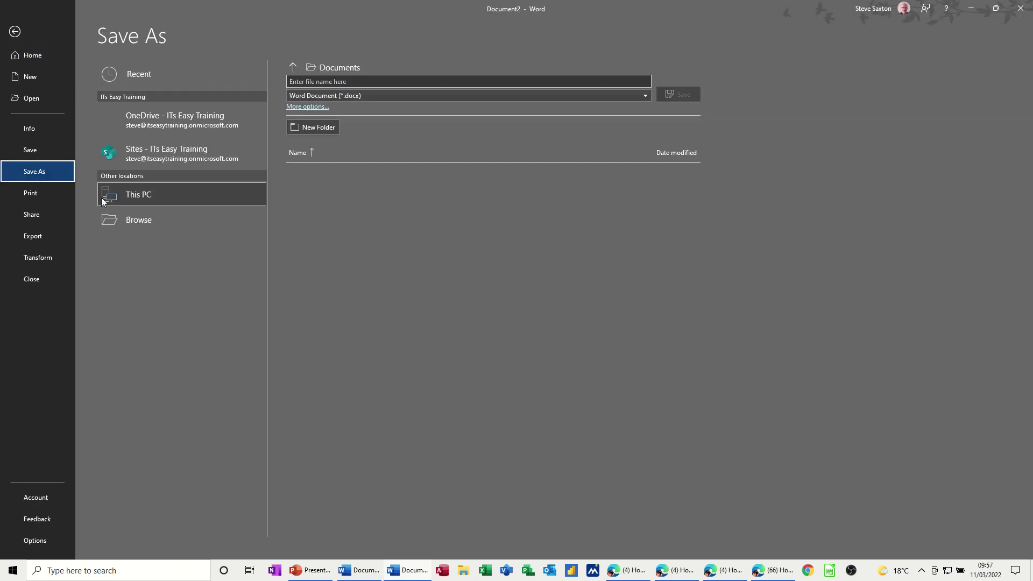
left_click(342, 97)
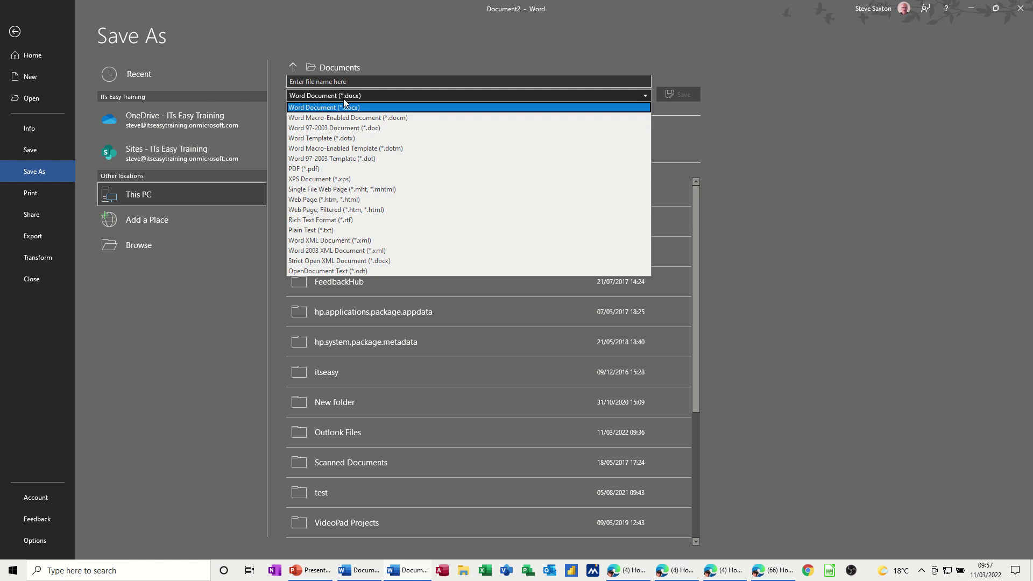
left_click(300, 142)
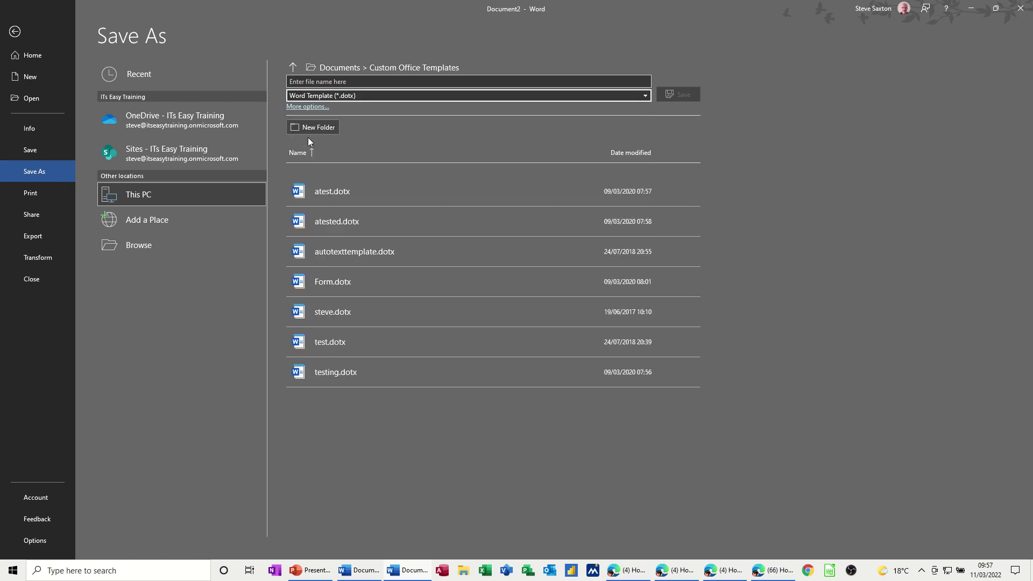
left_click(356, 82)
type("certificate")
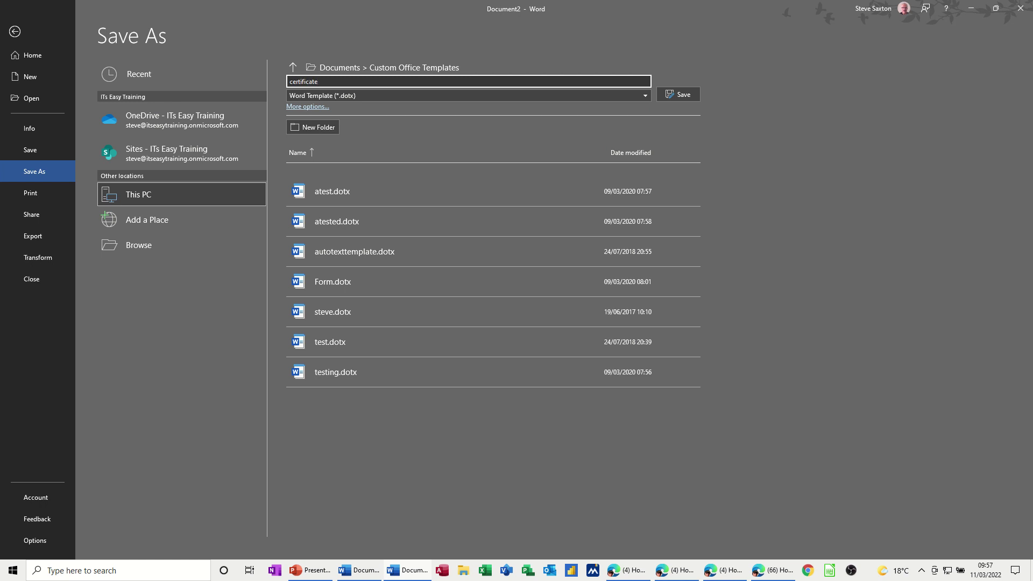
left_click(670, 95)
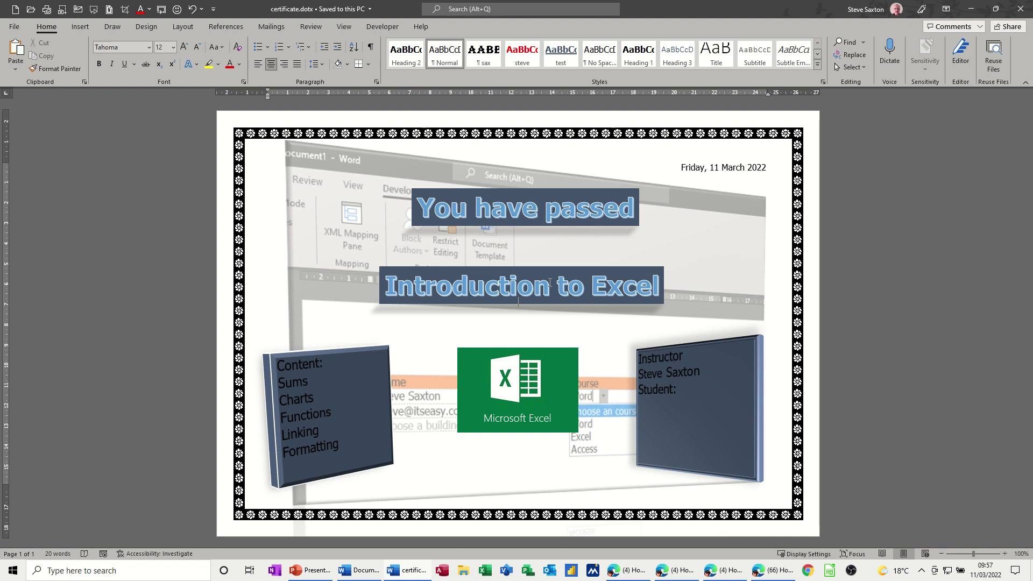
- Close the certificate template and Document1, discarding Document1's changes
key("ctrl+w")
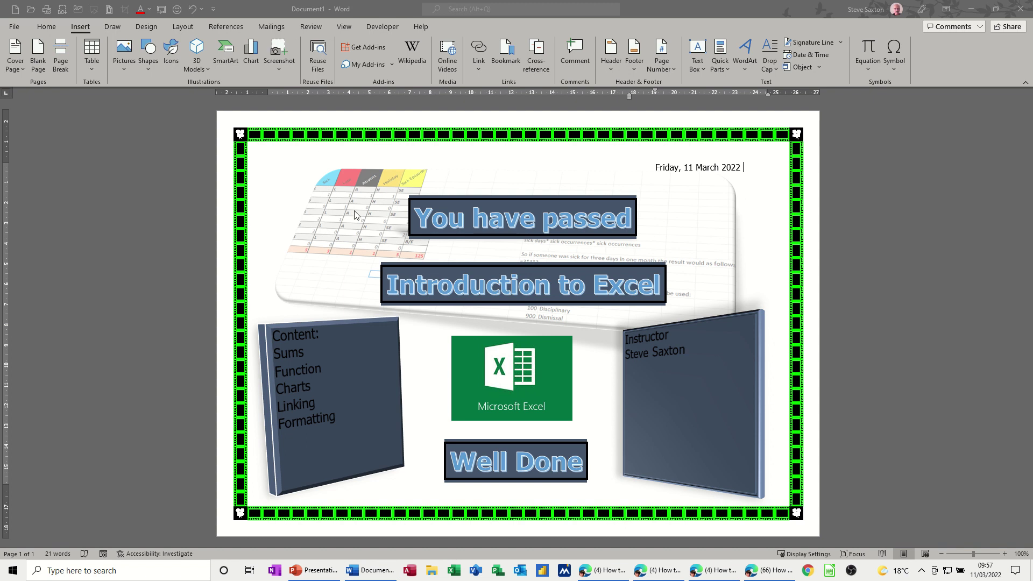
key("ctrl+w")
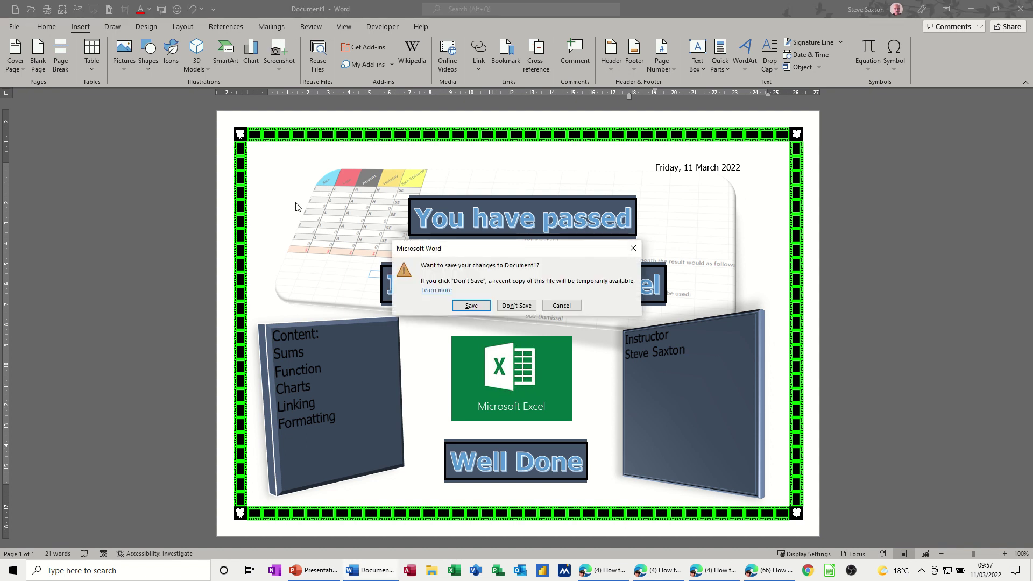
left_click(506, 305)
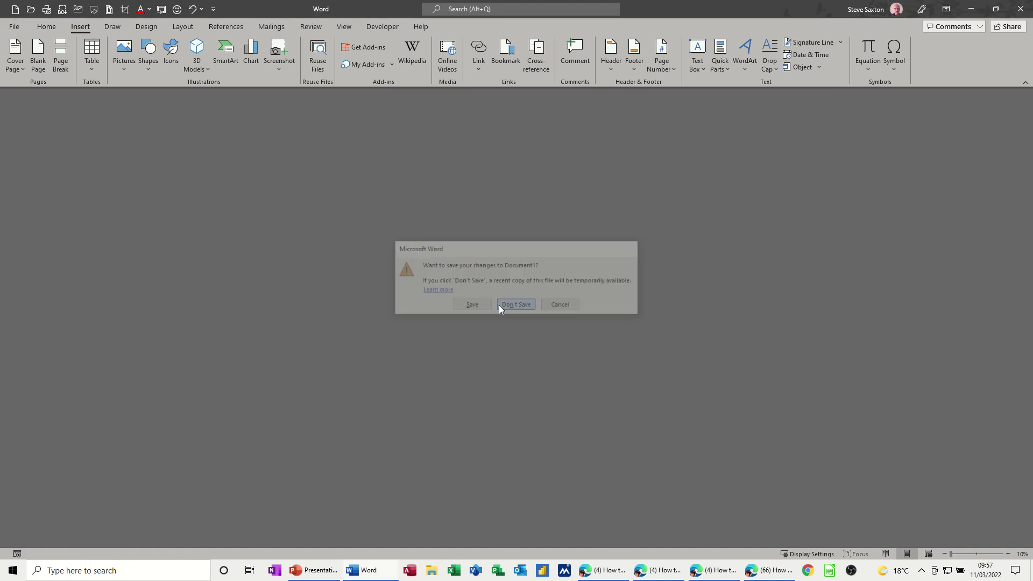
- Create a new document from the certificate template under Personal templates
left_click(14, 27)
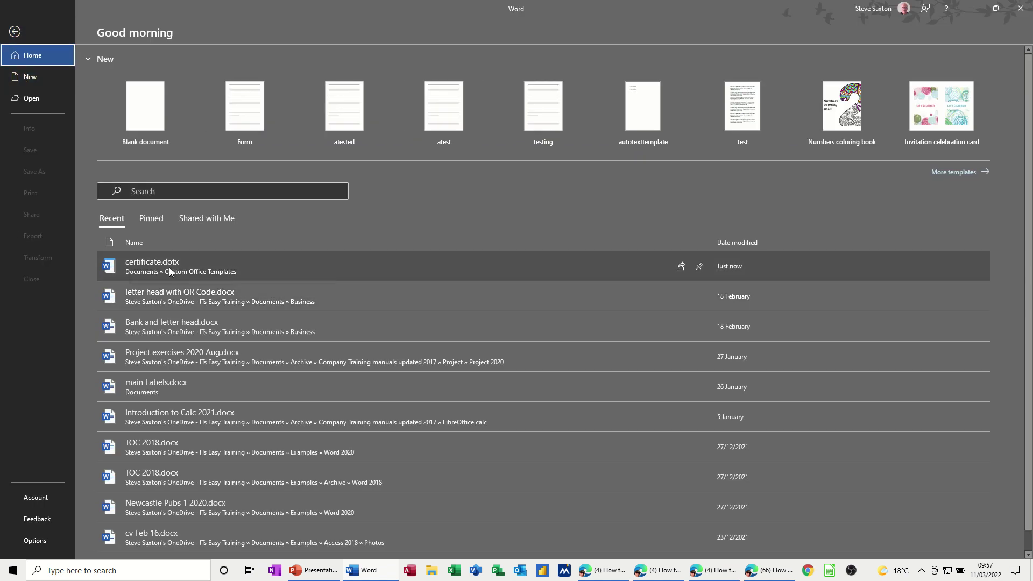
left_click(31, 80)
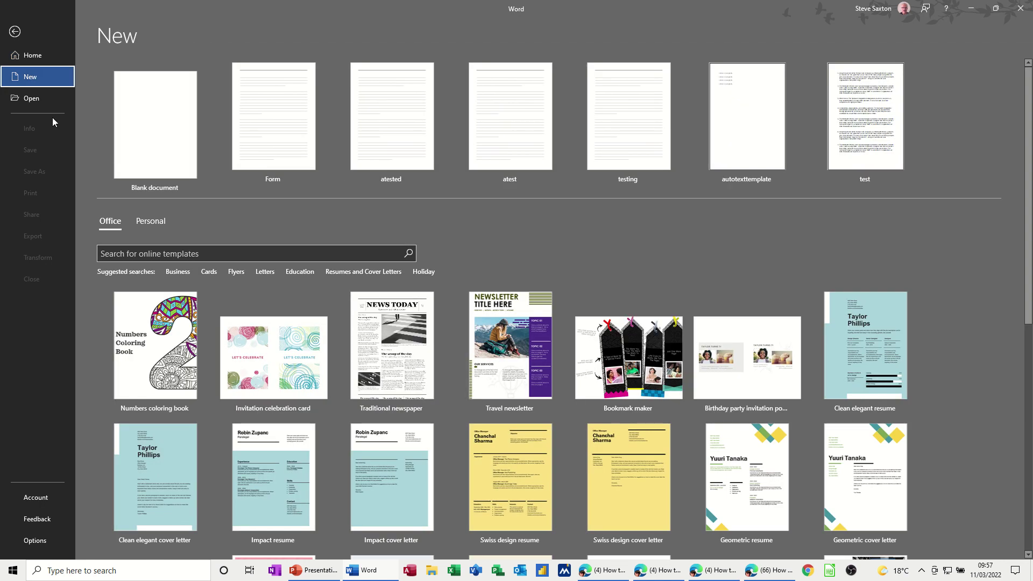
left_click(151, 222)
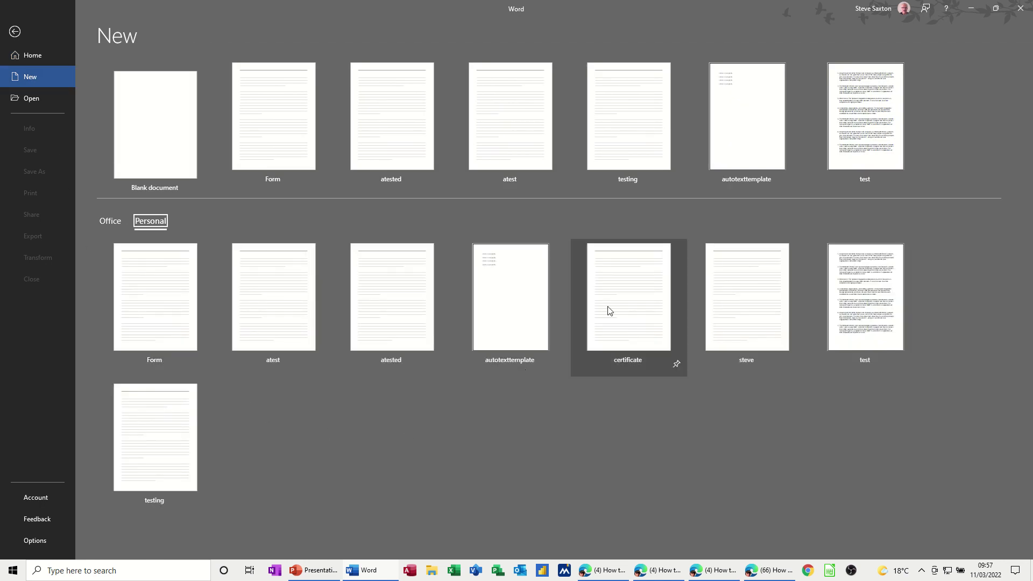
left_click(639, 300)
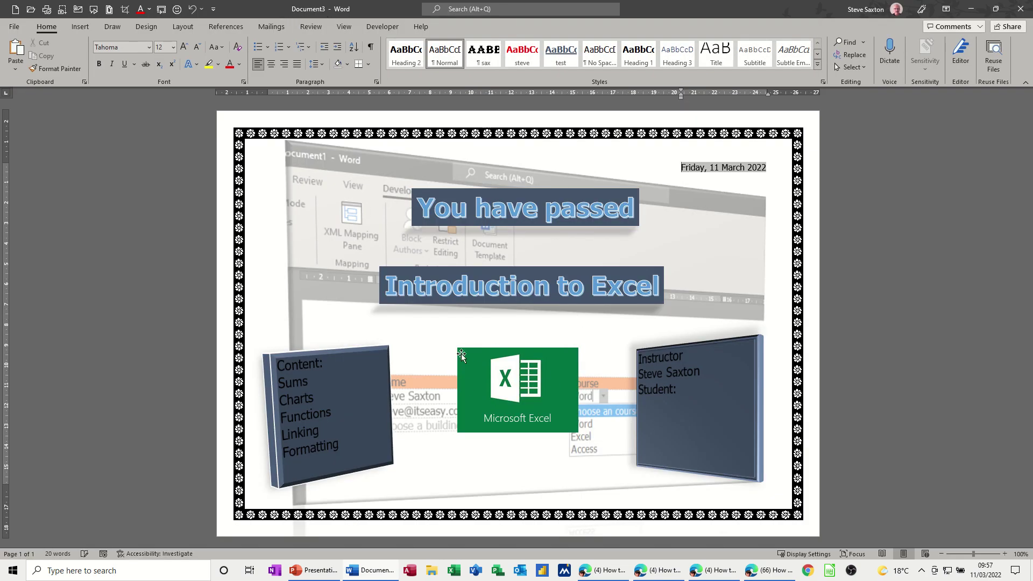
- Review the Personal templates, then view Word Options Save settings showing the Custom Office Templates location
left_click(14, 26)
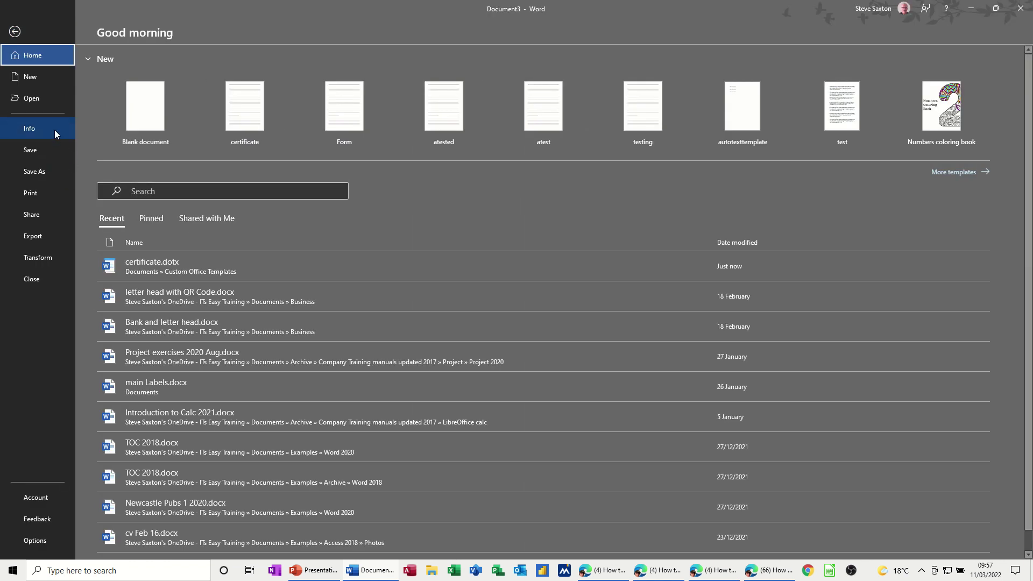
left_click(31, 80)
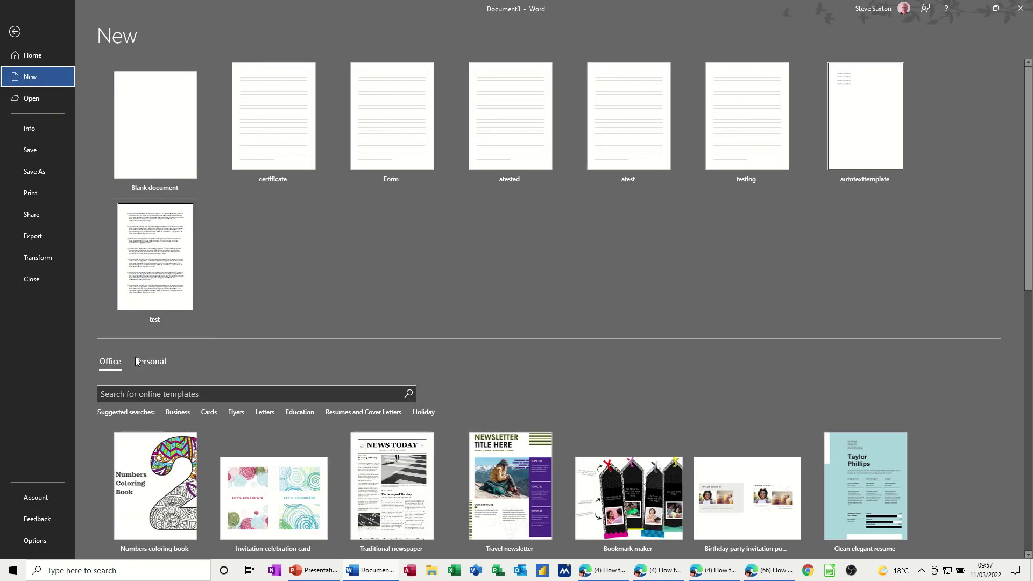
left_click(143, 361)
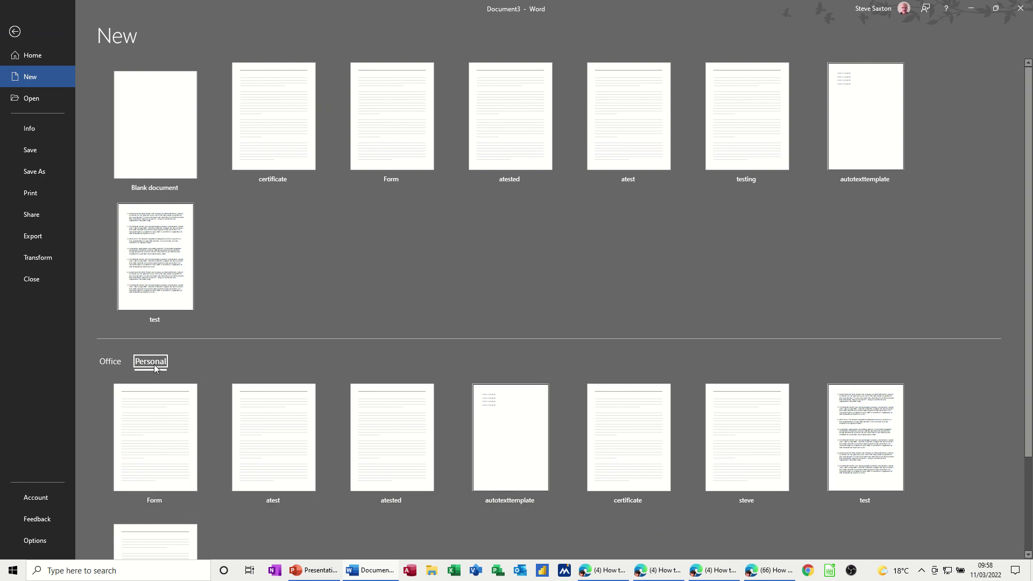
left_click(42, 540)
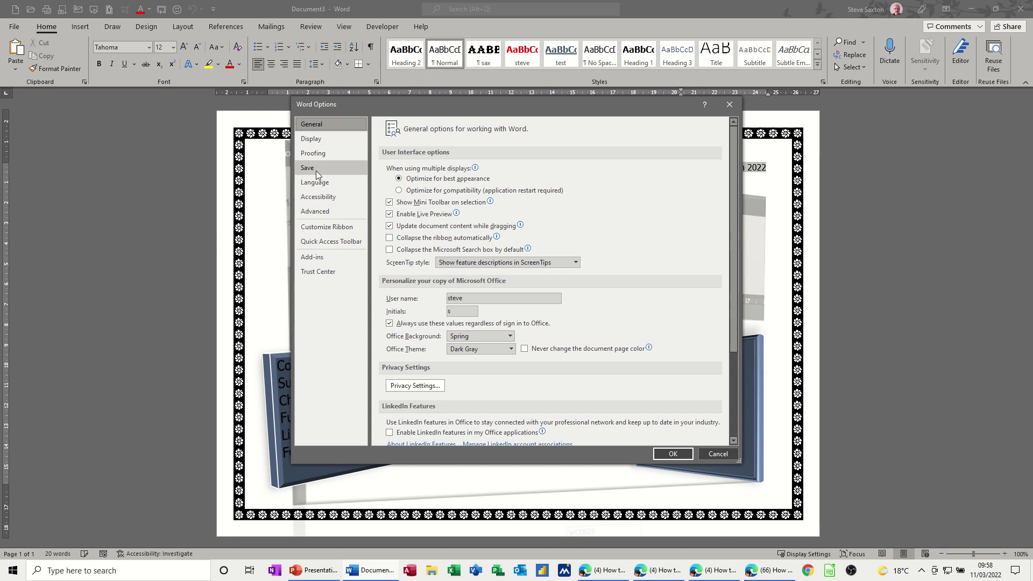
left_click(317, 168)
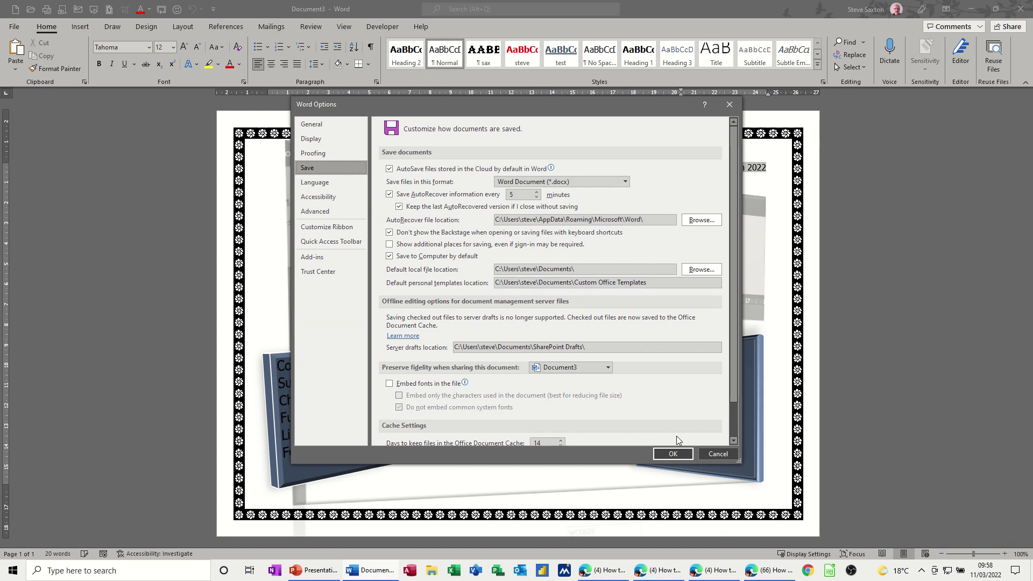
- Cancel the Word Options dialog without changes
left_click(718, 453)
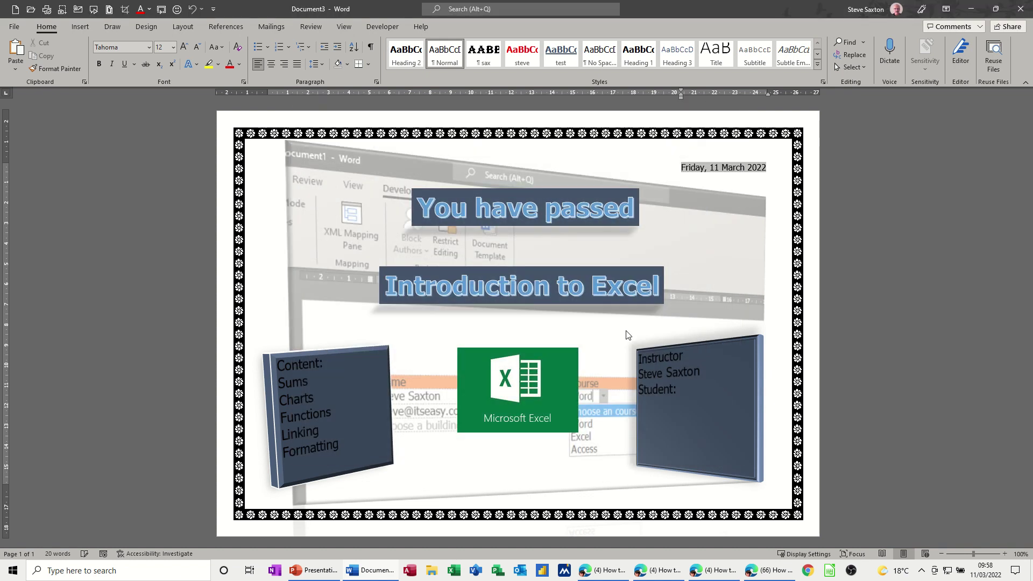